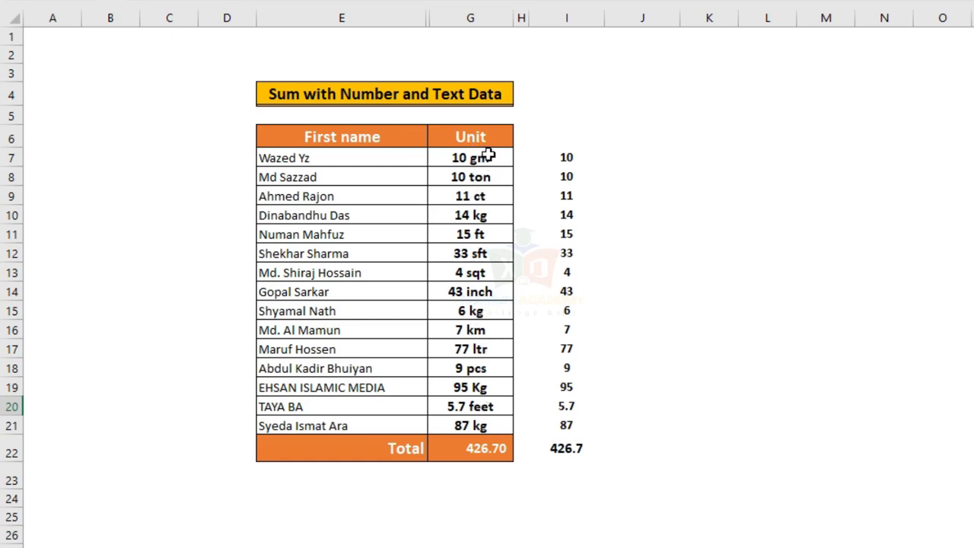
Step: Review the column G units and column I extracted numbers, checking I22's =SUM(I7:I21) formula
mouse_move(487, 154)
mouse_down()
mouse_move(465, 284)
mouse_move(463, 425)
mouse_up()
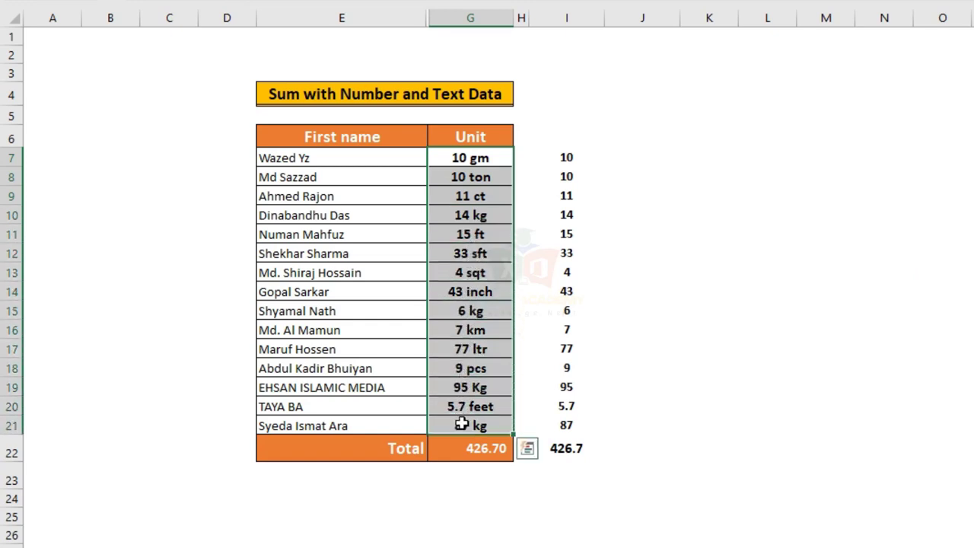
click(458, 482)
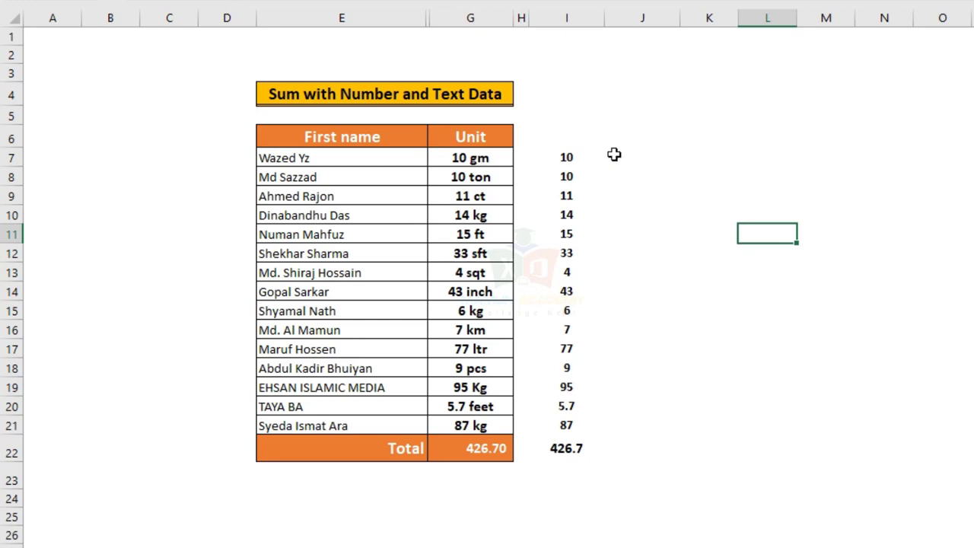
mouse_move(637, 155)
mouse_down()
mouse_move(559, 391)
mouse_move(561, 431)
mouse_up()
double_click(571, 450)
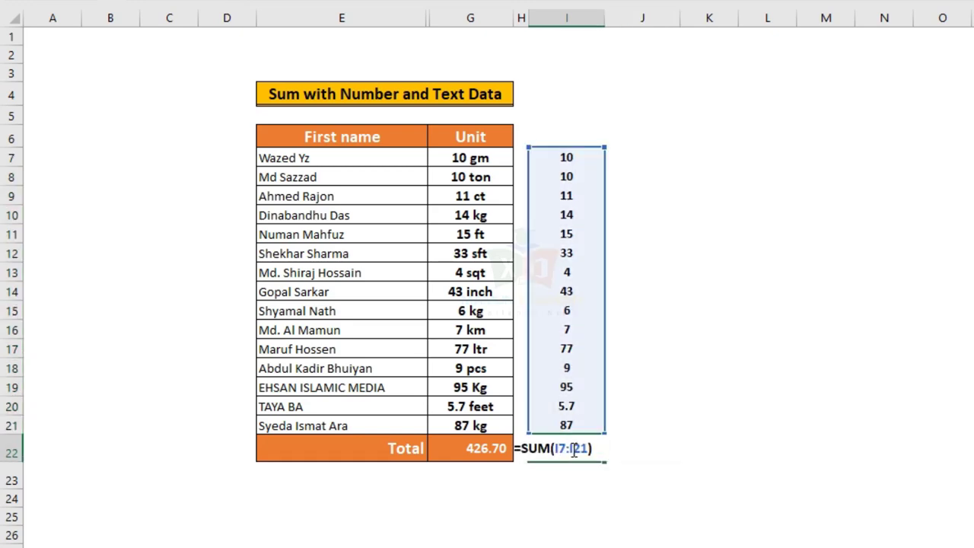
key(Return)
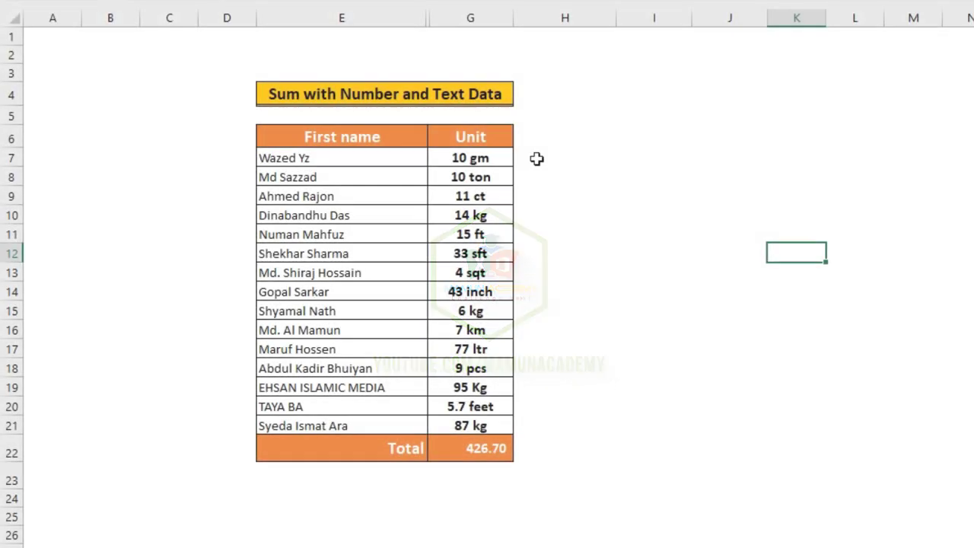
click(537, 159)
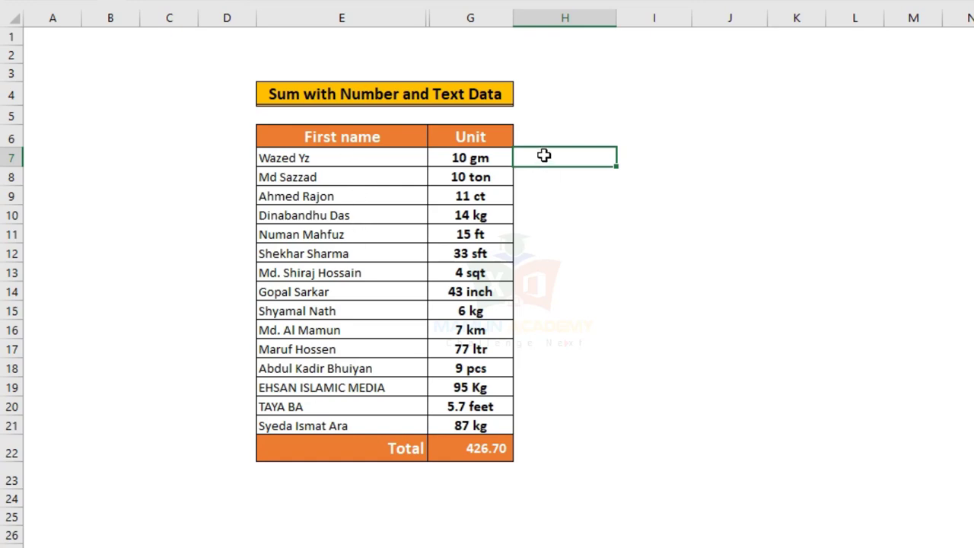
key(Left)
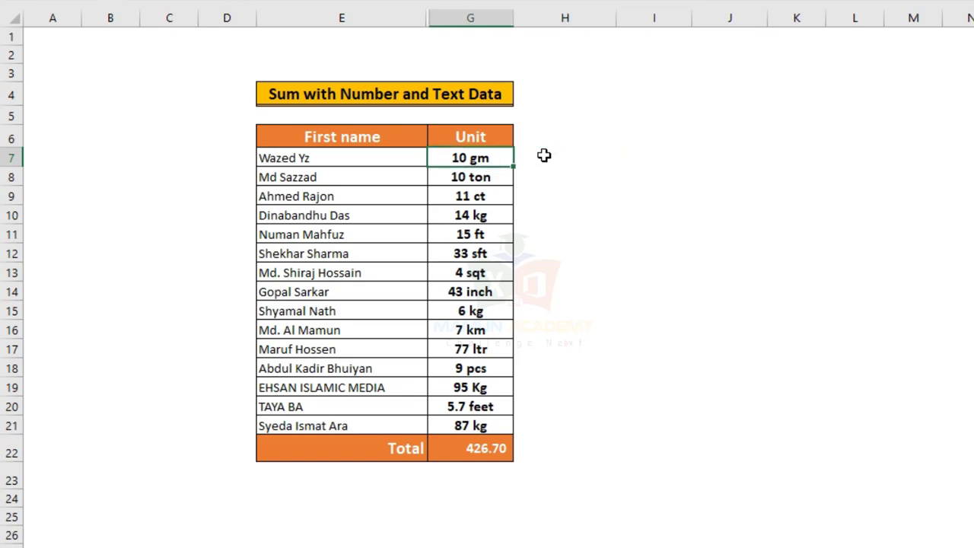
click(544, 155)
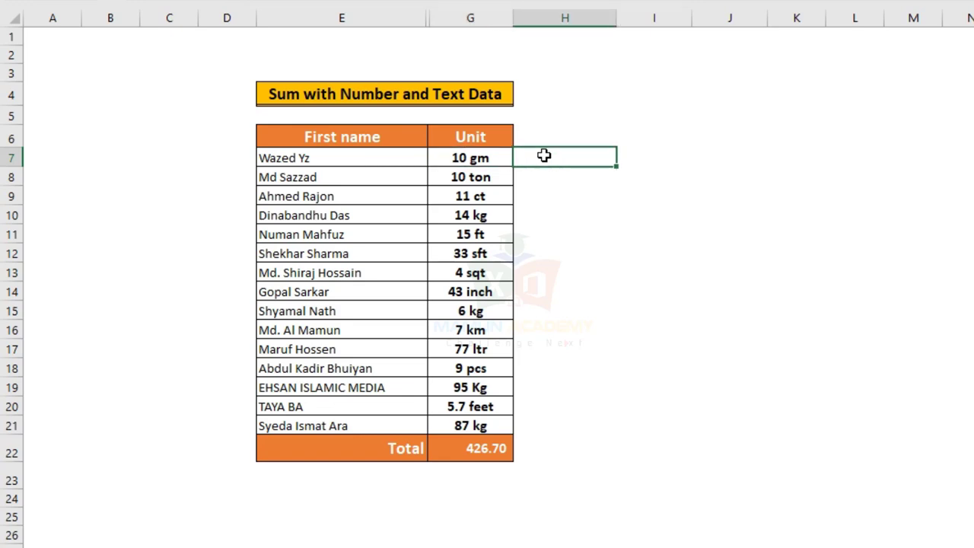
key(Left)
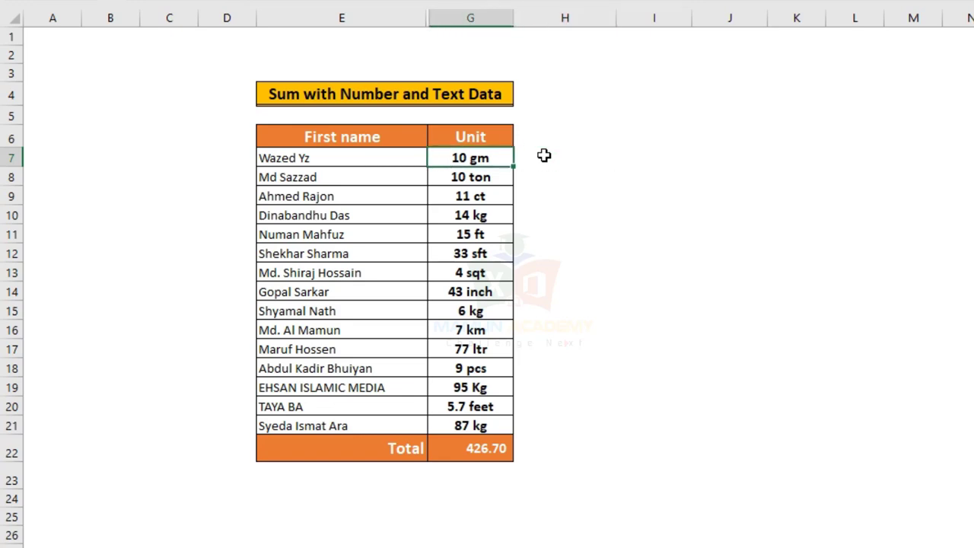
key(Down)
key(Down)
key(Down)
key(Down)
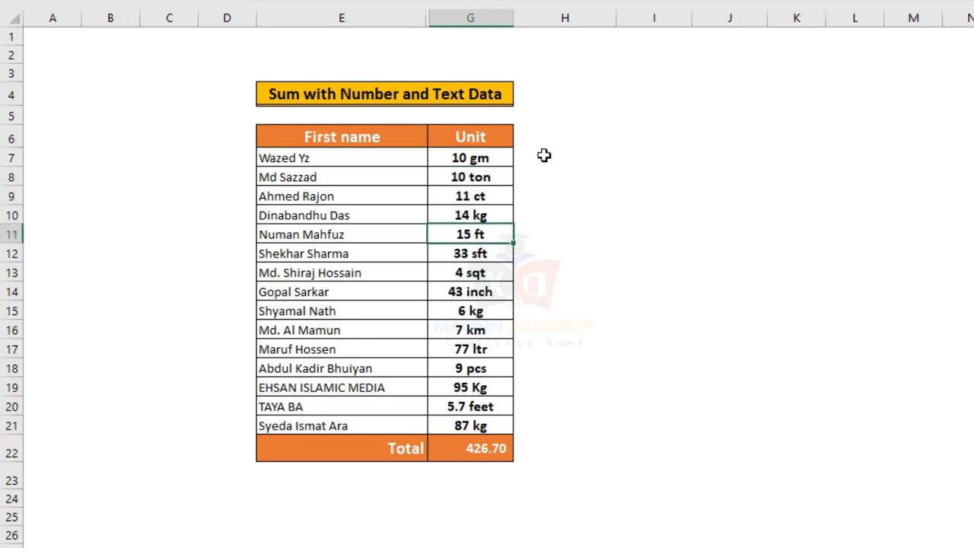
key(Down)
key(Down)
key(Down)
key(Down)
key(Down)
key(Down)
key(Down)
key(Down)
key(Down)
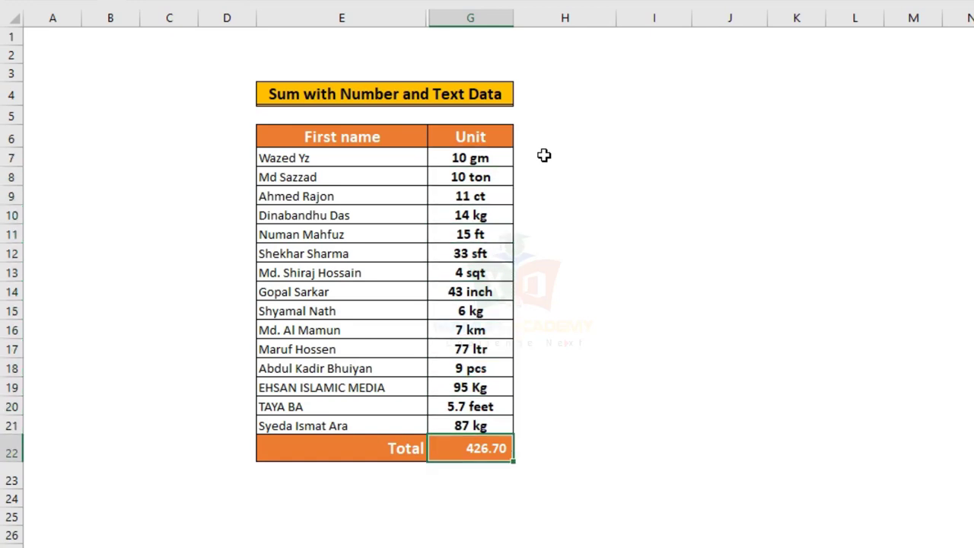
key(Up)
key(Up)
key(Up)
key(Up)
key(Up)
key(Up)
key(Up)
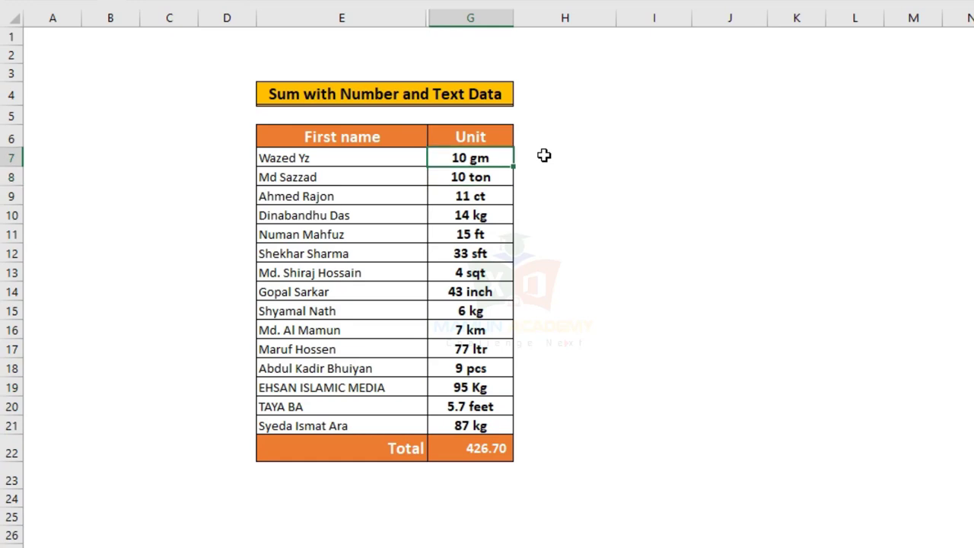
key(Right)
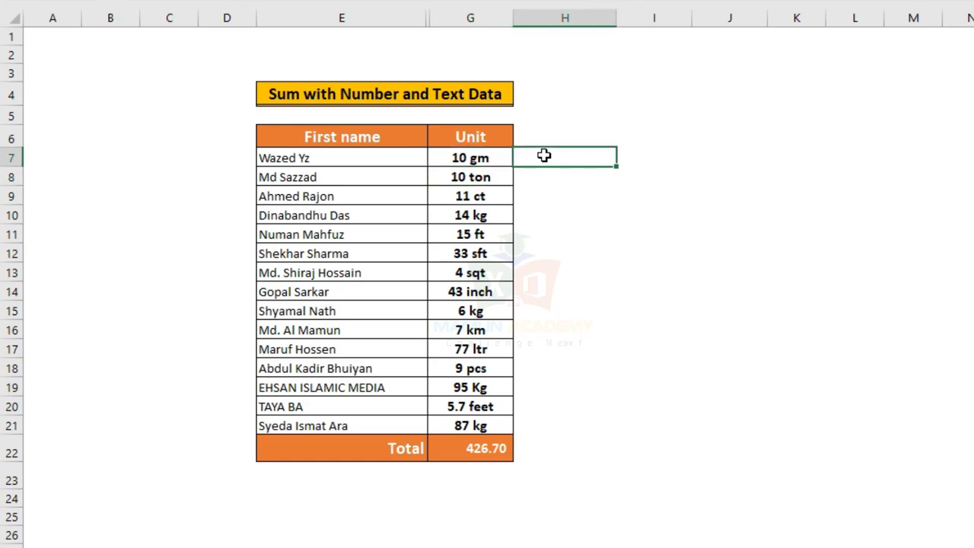
Step: Enter =FIND(" ",G7) in H7 to return 3, then undo a trial fill down to H21
double_click(544, 155)
text(=fin)
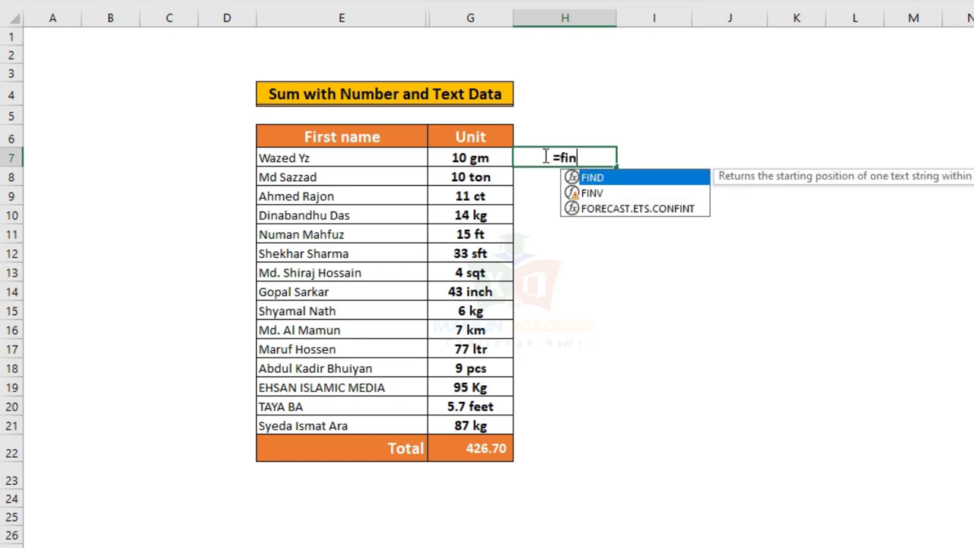
key(Tab)
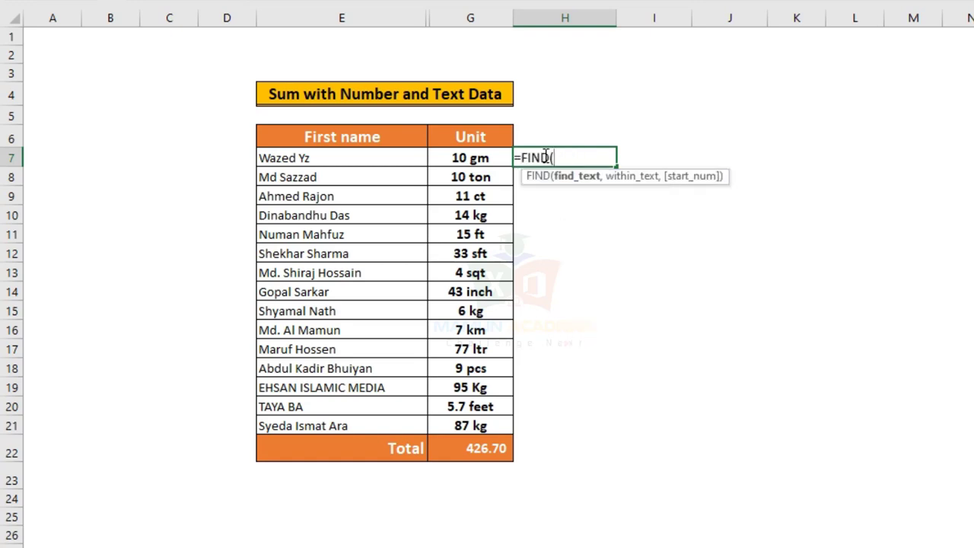
text(")
text( ")
text(,)
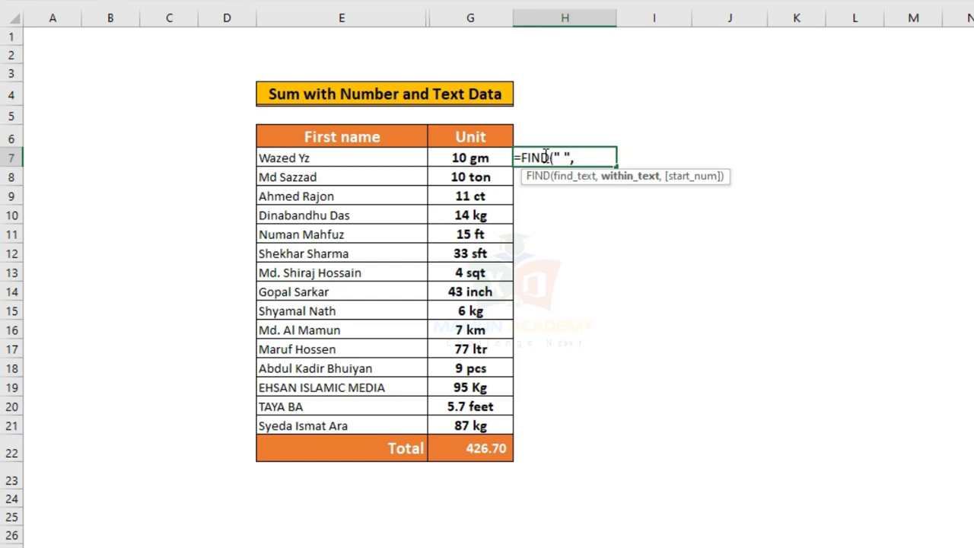
key(Left)
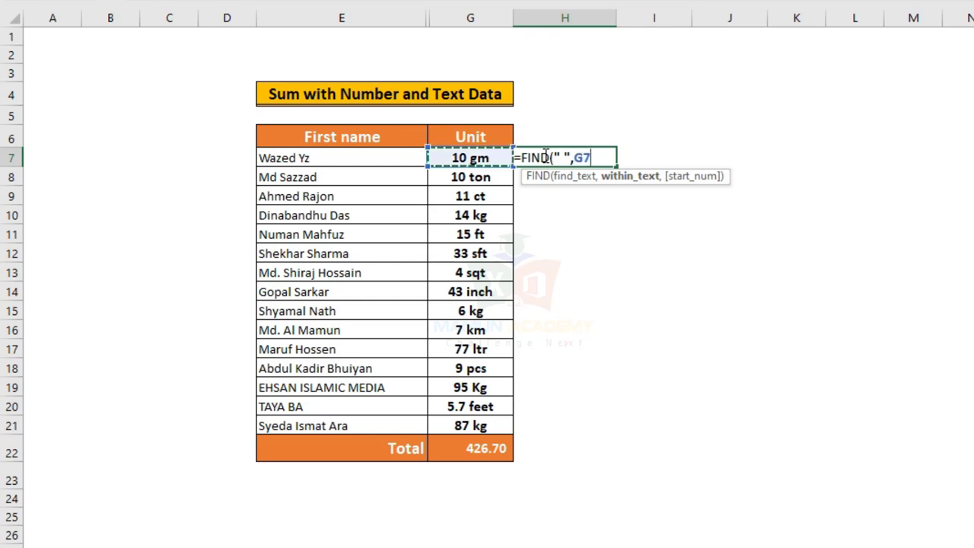
key(ctrl+Return)
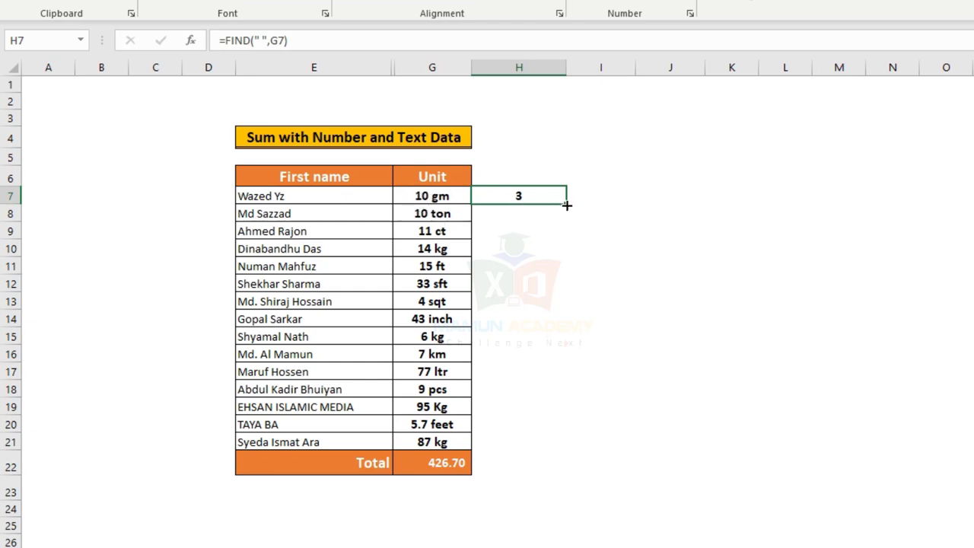
drag(567, 205, 548, 455)
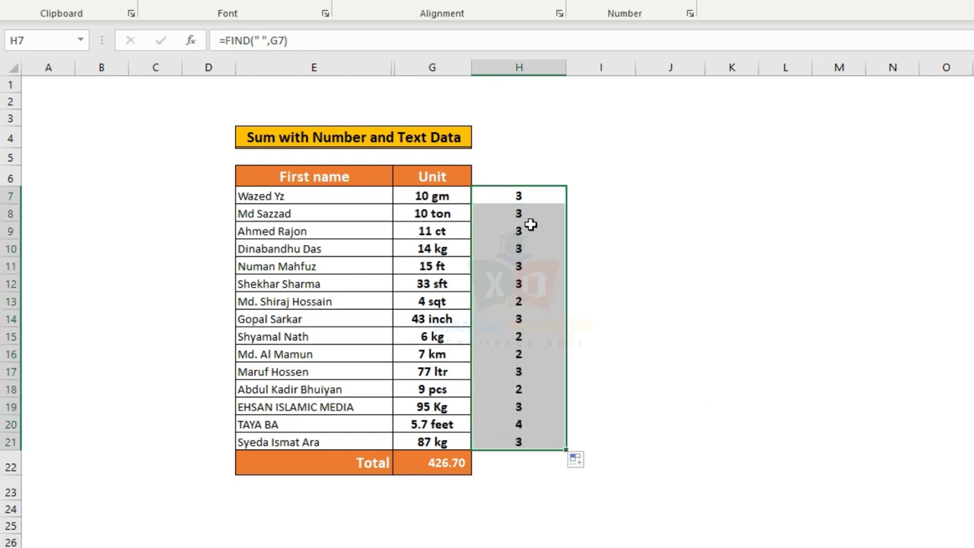
key(ctrl+z)
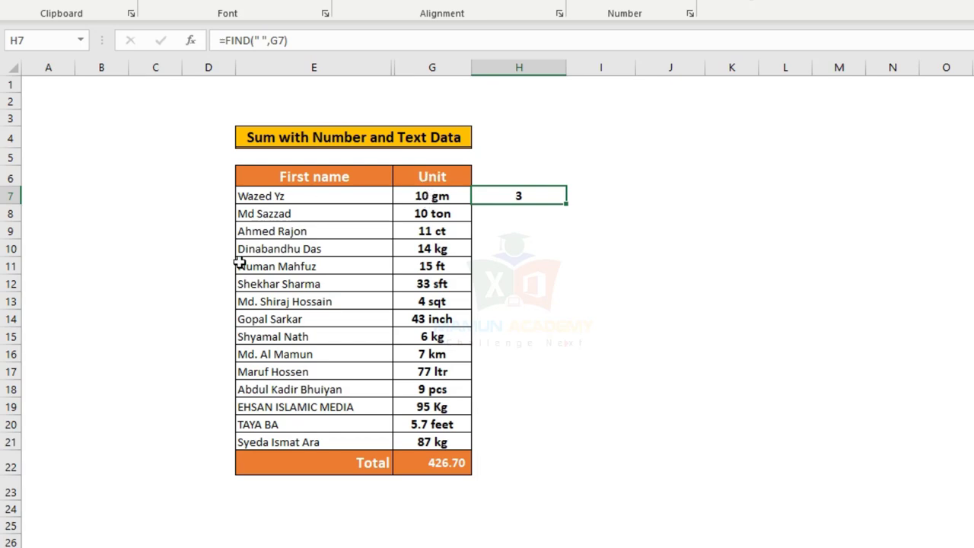
Step: Change H7 to =LEFT(G7,FIND(" ",G7)) returning 10, undoing the fill so only H7 keeps it
double_click(492, 196)
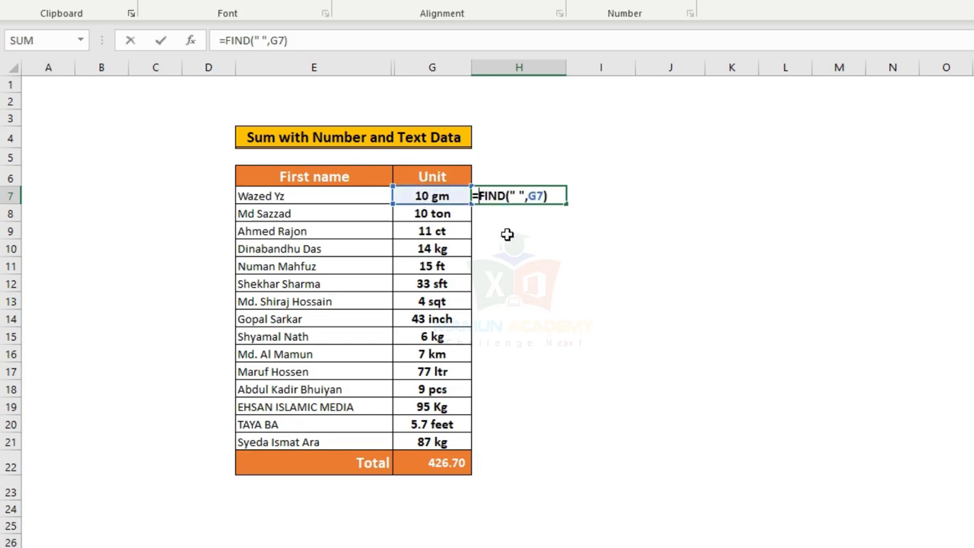
text(LEFT()
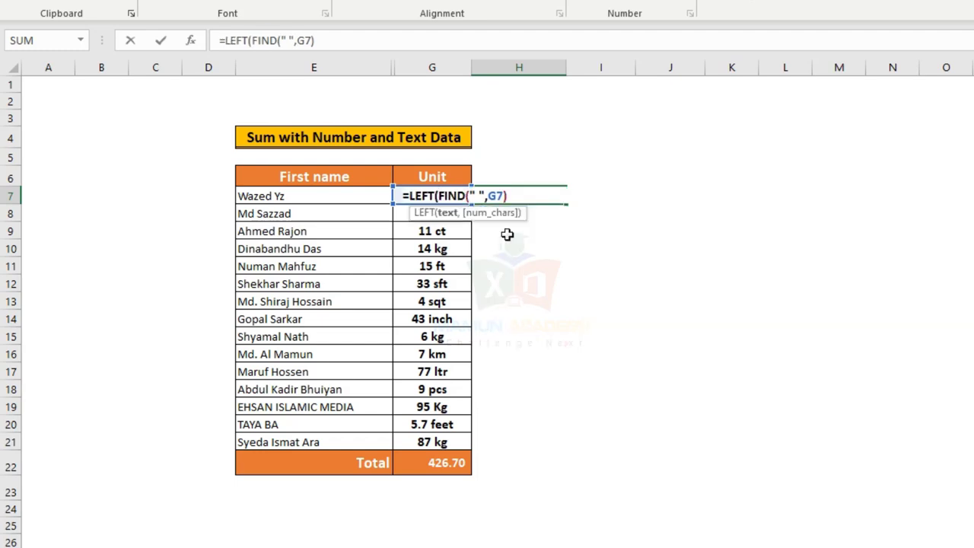
click(381, 198)
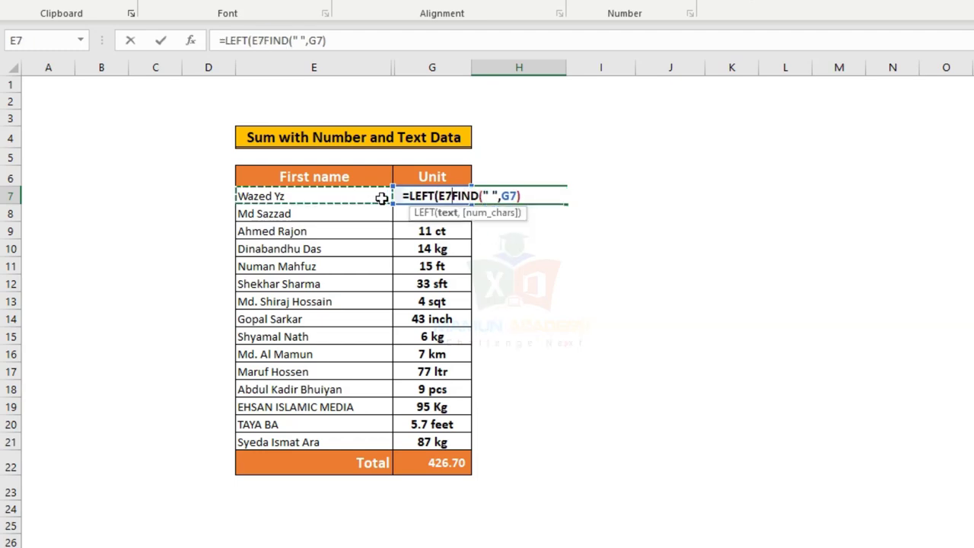
key(Right)
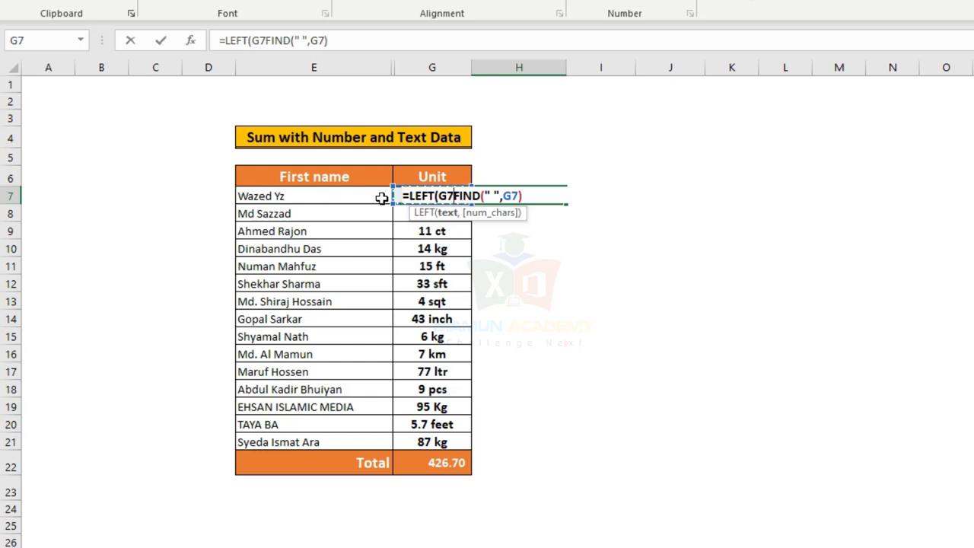
text(,)
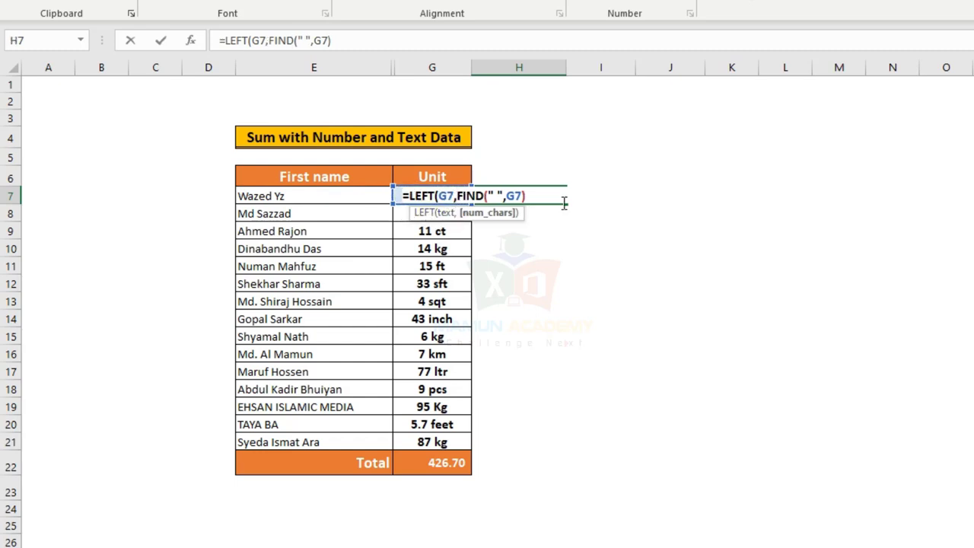
key(Return)
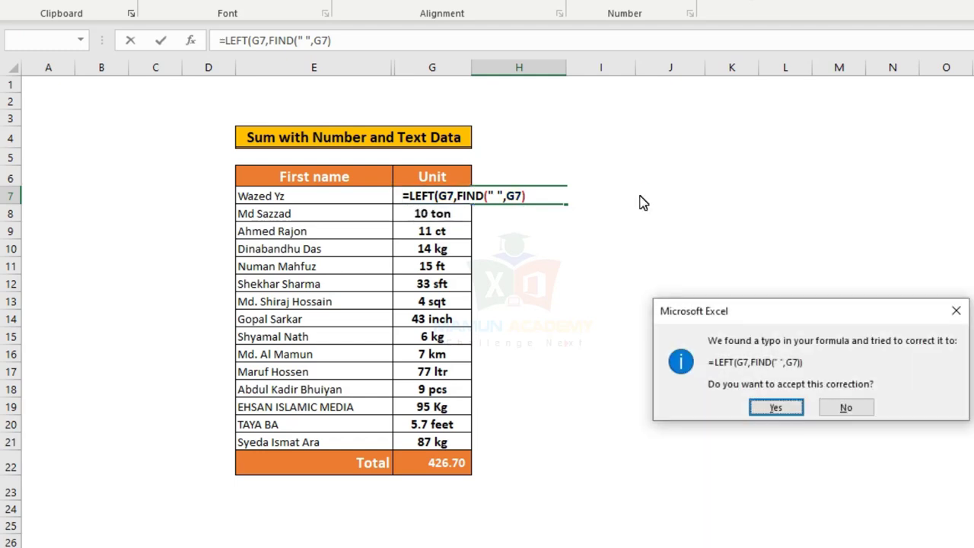
key(Return)
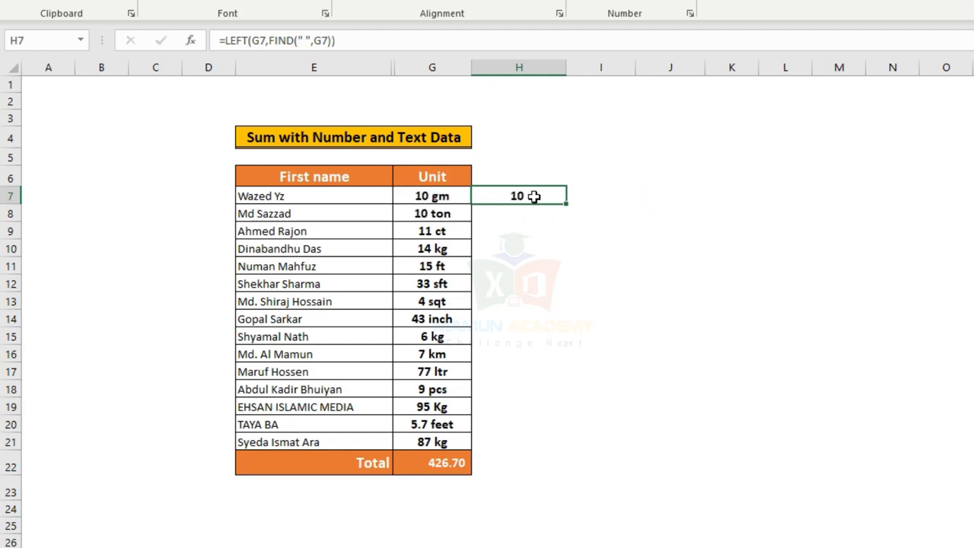
drag(567, 205, 522, 450)
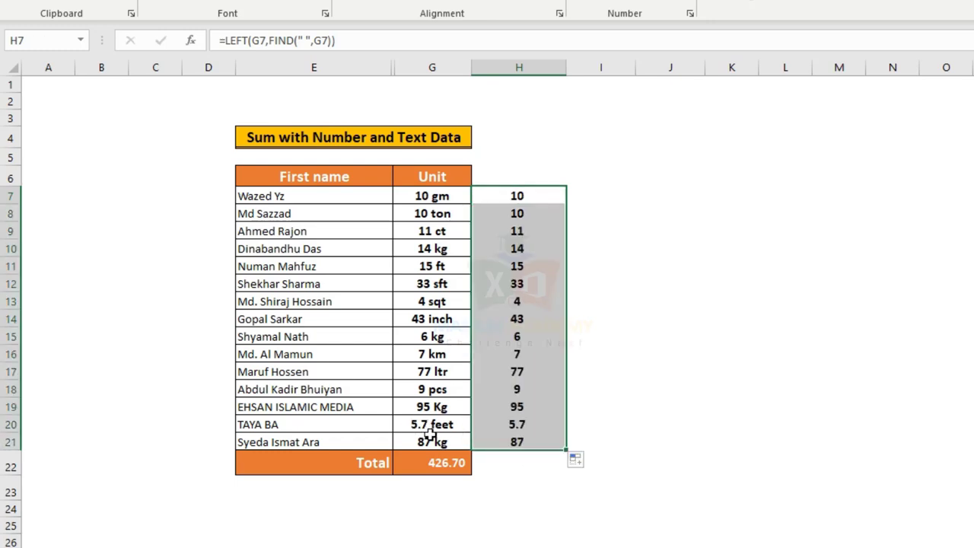
key(ctrl+z)
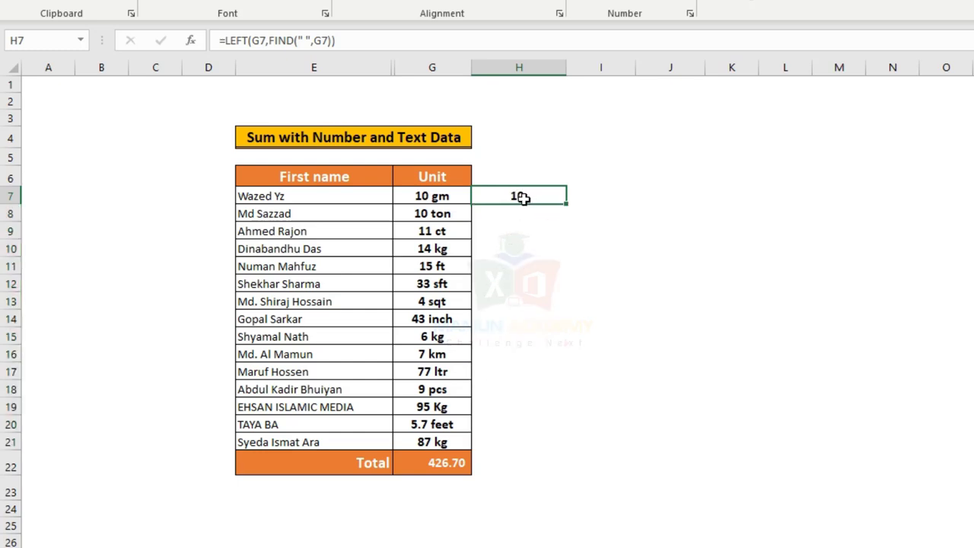
click(593, 197)
Step: Enter =LEN(H7) in I7, showing H7's extracted value is 3 characters long
text(=le)
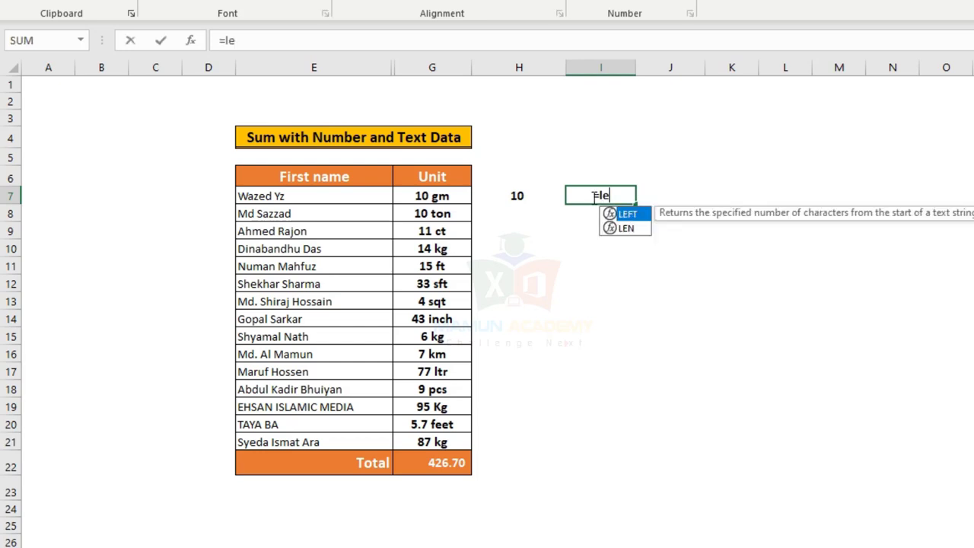
text(n)
key(Tab)
key(Left)
key(Return)
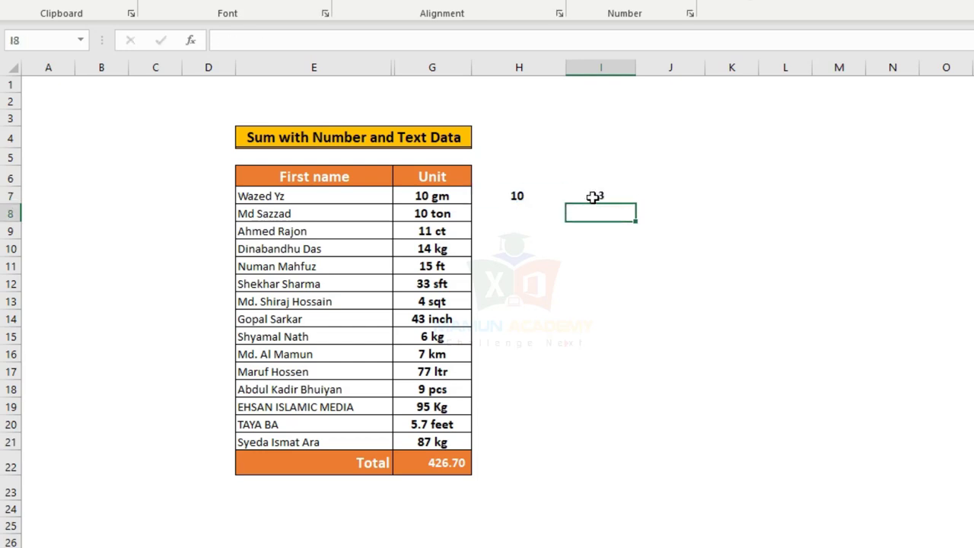
click(594, 196)
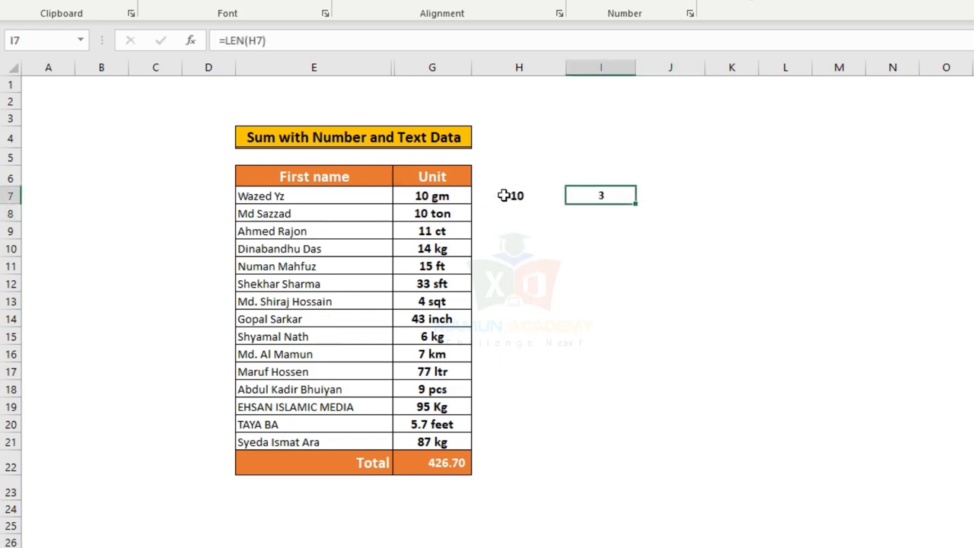
Step: Append -1 after FIND(" ",G7) in H7's formula so I7's length drops to 2
click(524, 196)
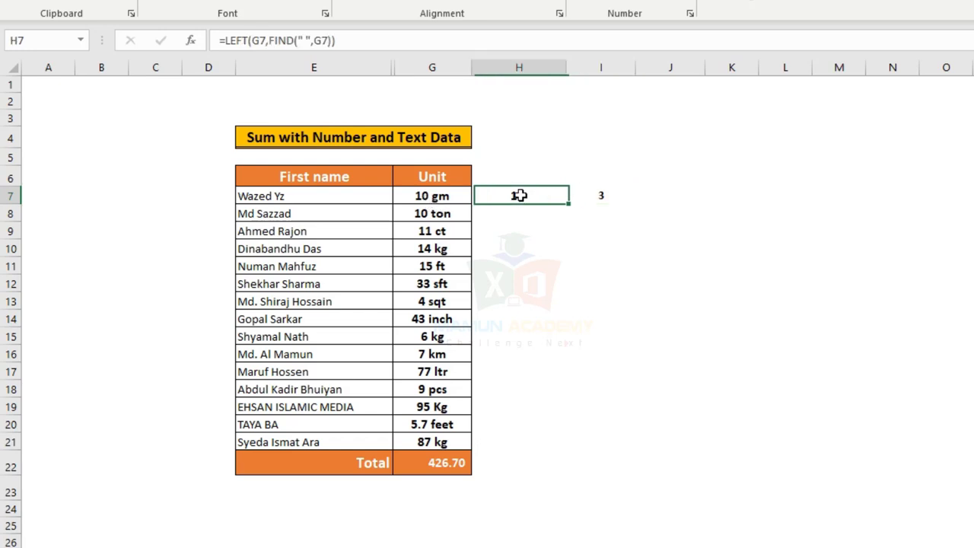
double_click(522, 196)
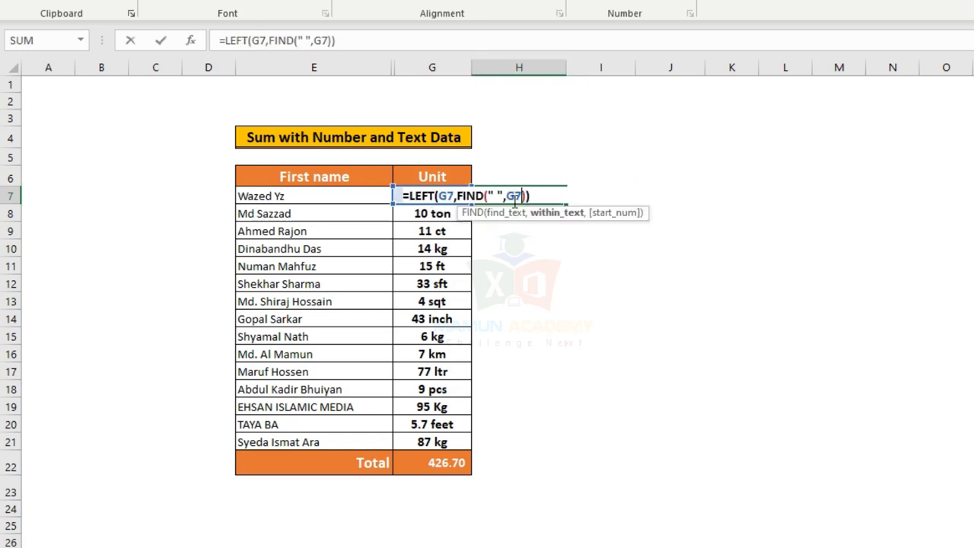
click(457, 196)
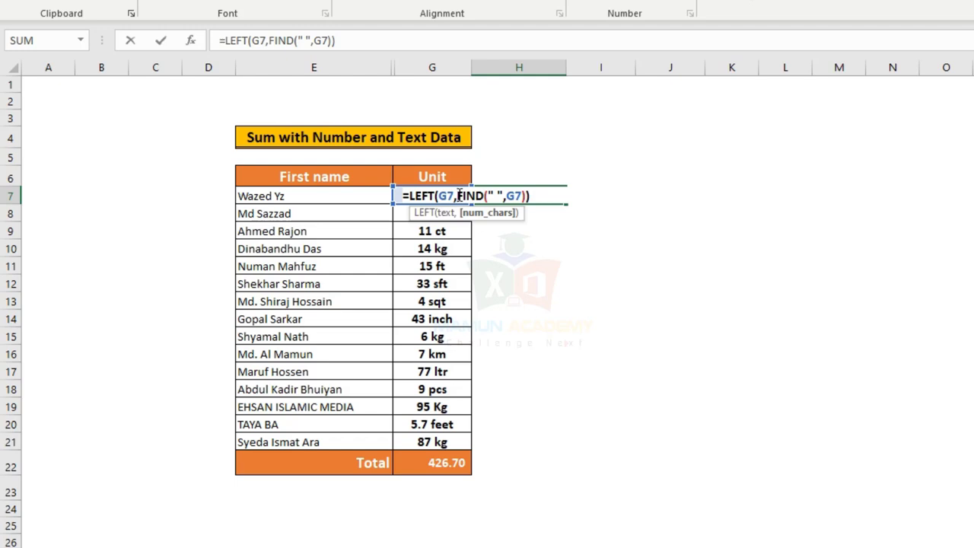
key(Escape)
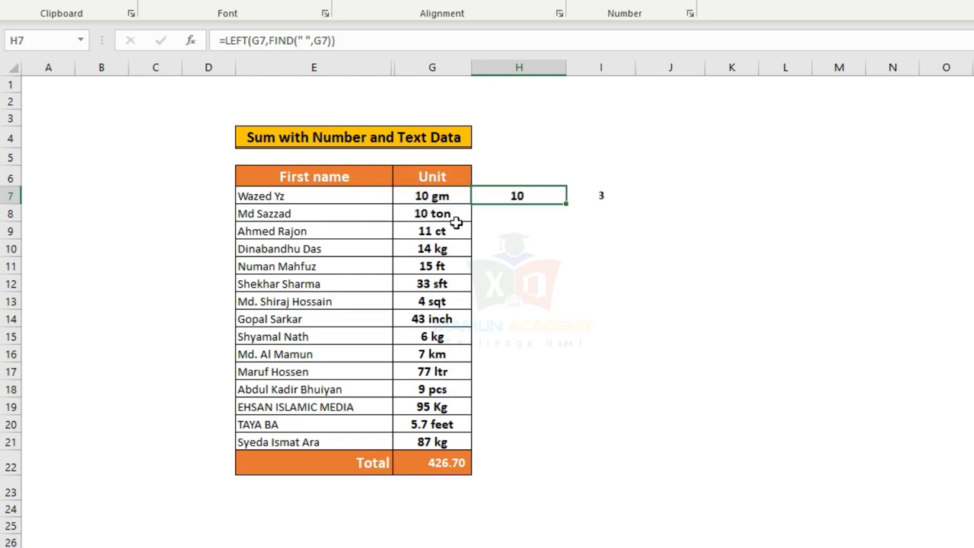
double_click(525, 200)
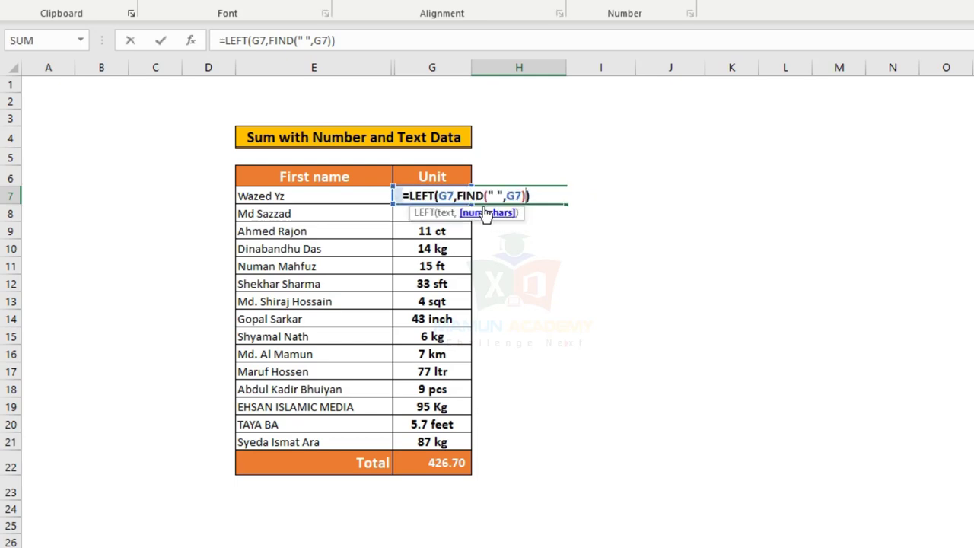
drag(460, 195, 525, 195)
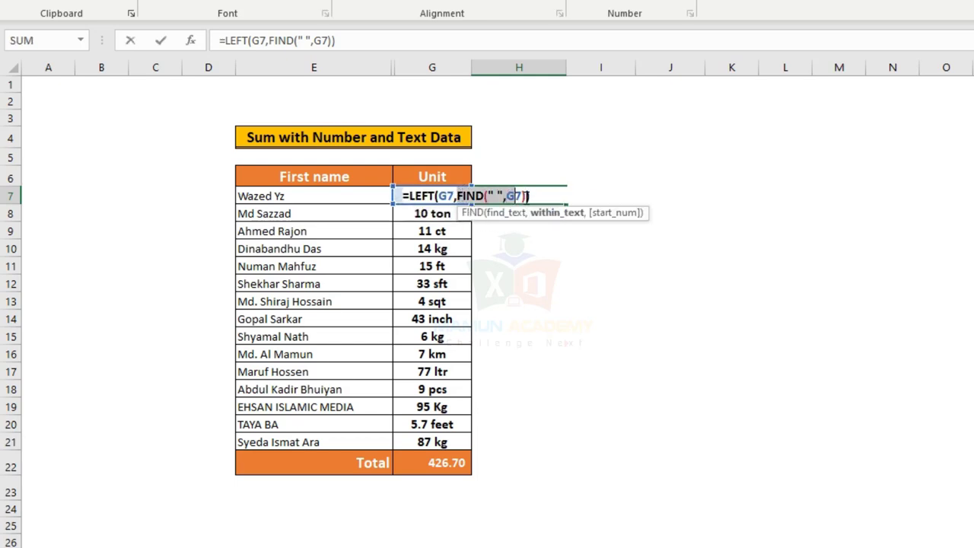
click(527, 195)
text(-)
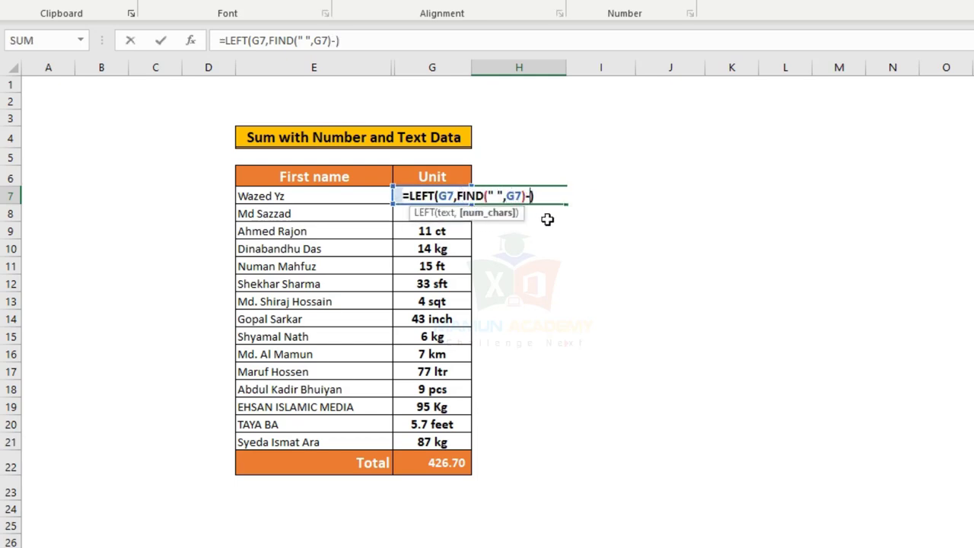
text(1)
key(Return)
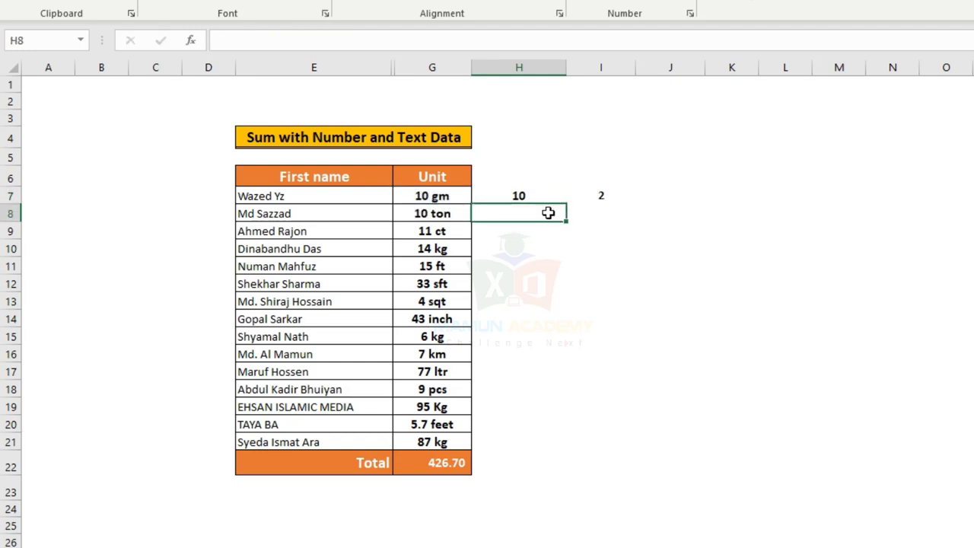
click(536, 191)
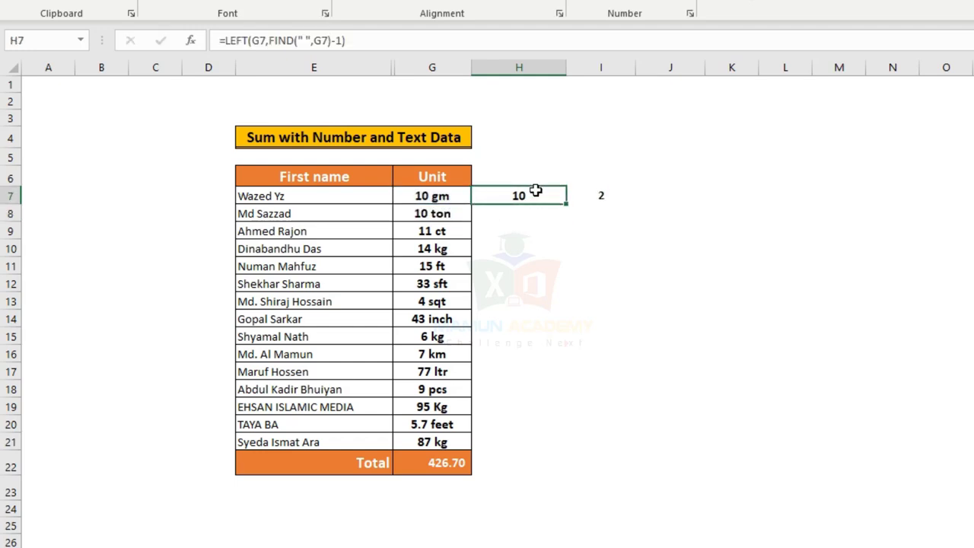
mouse_move(549, 191)
mouse_down()
mouse_move(598, 192)
mouse_move(615, 448)
mouse_up()
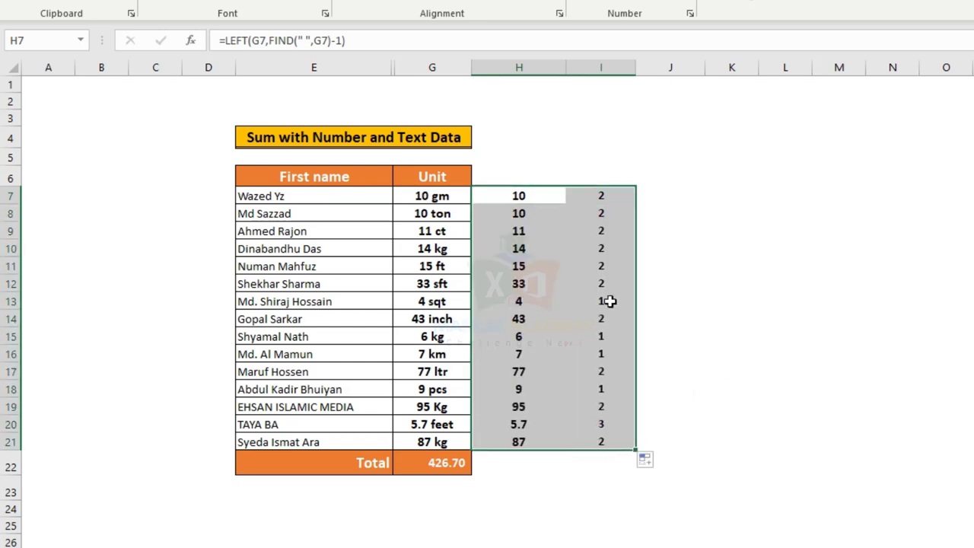
mouse_move(603, 196)
mouse_down()
mouse_move(563, 424)
mouse_move(594, 445)
mouse_up()
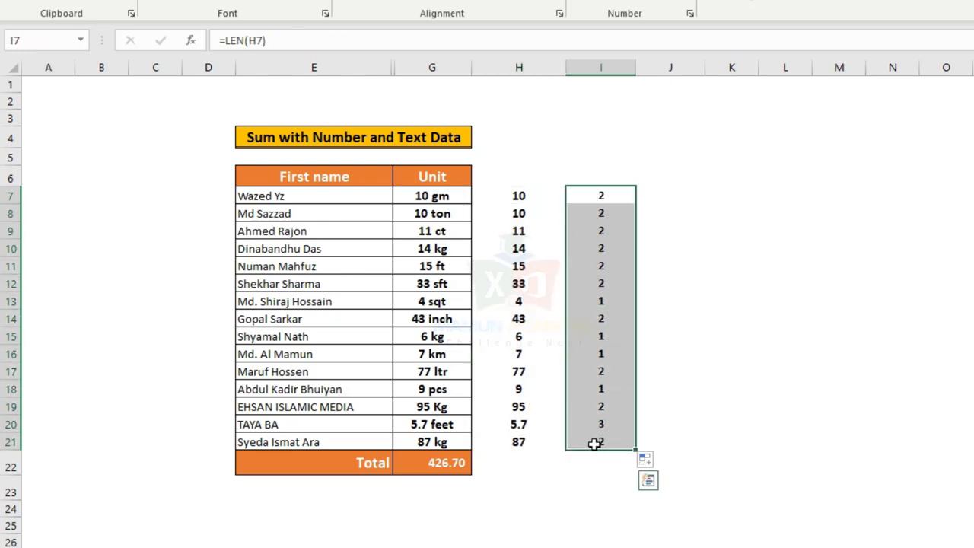
key(Delete)
key(ctrl+z)
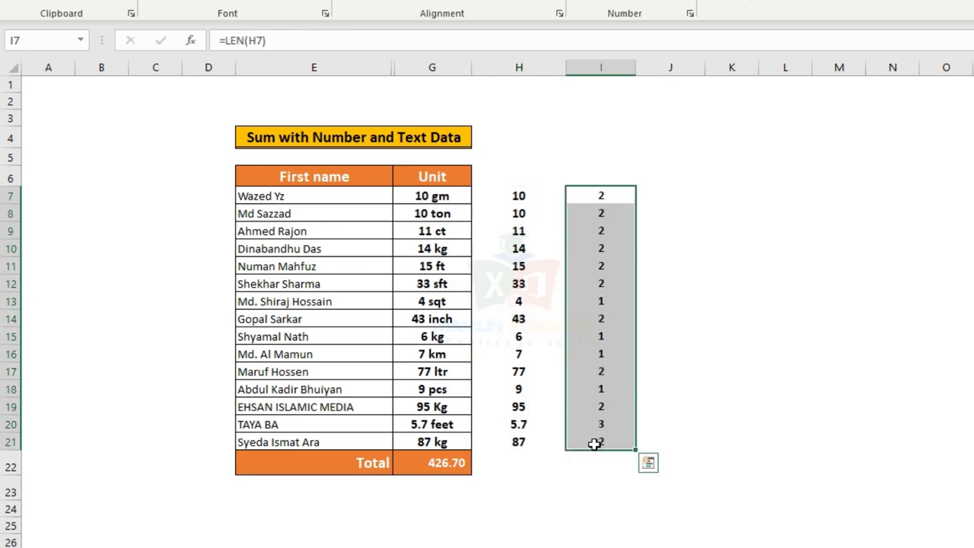
key(ctrl+z)
click(563, 231)
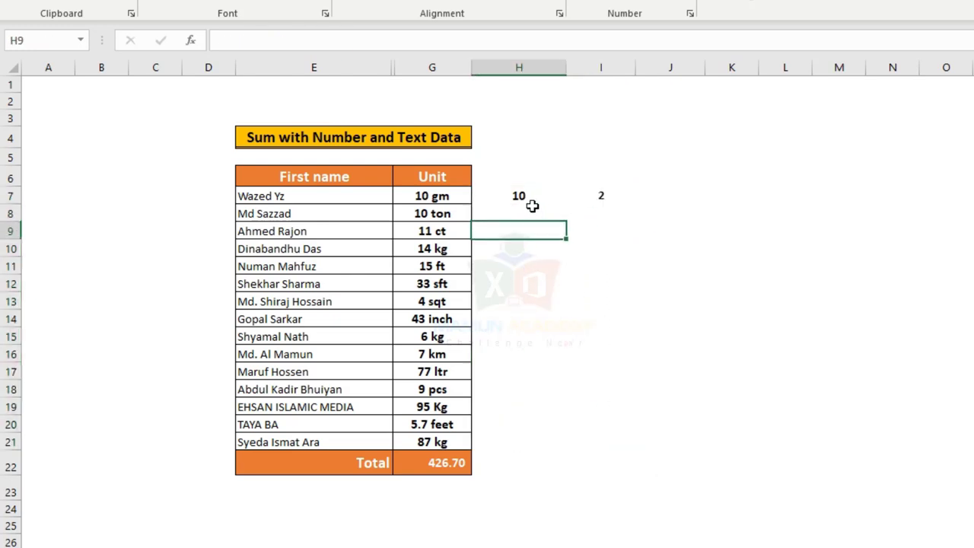
click(529, 195)
Step: Inspect H7's =LEFT(G7,FIND(" ",G7)-1) formula, then reopen it for in-cell editing with F2
double_click(529, 196)
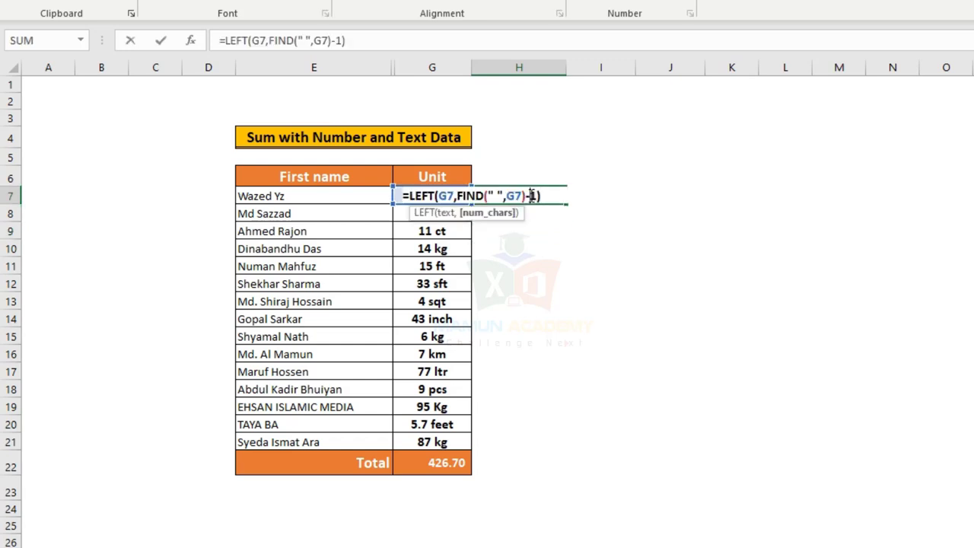
key(Escape)
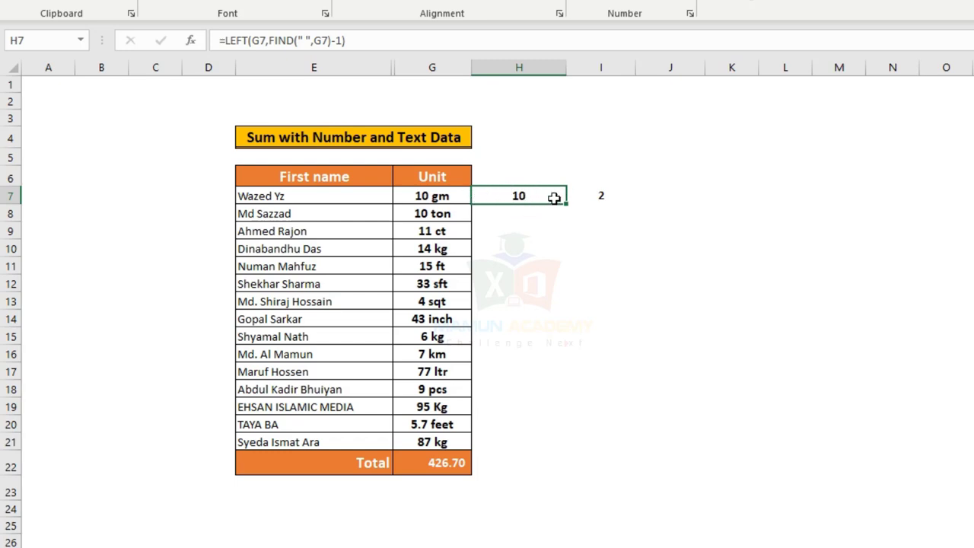
drag(397, 41, 231, 44)
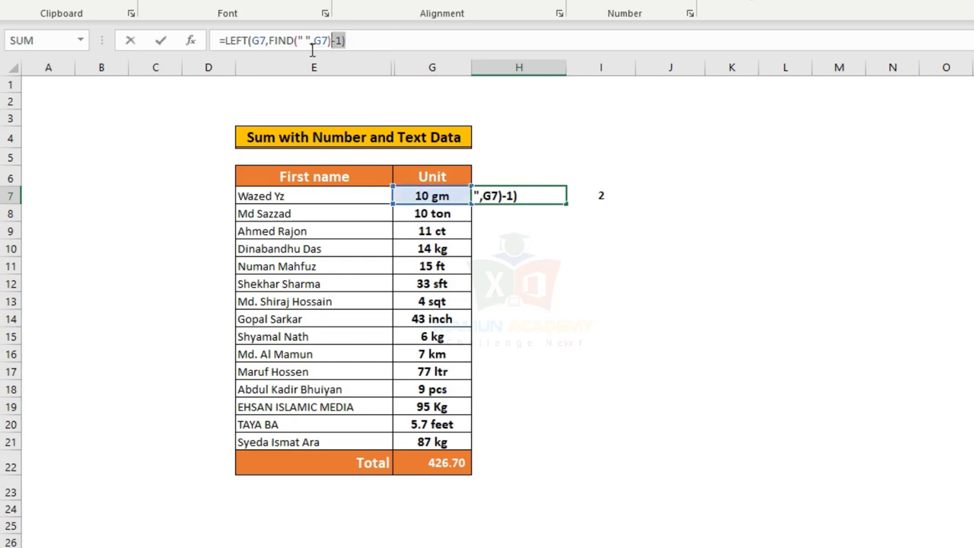
key(Escape)
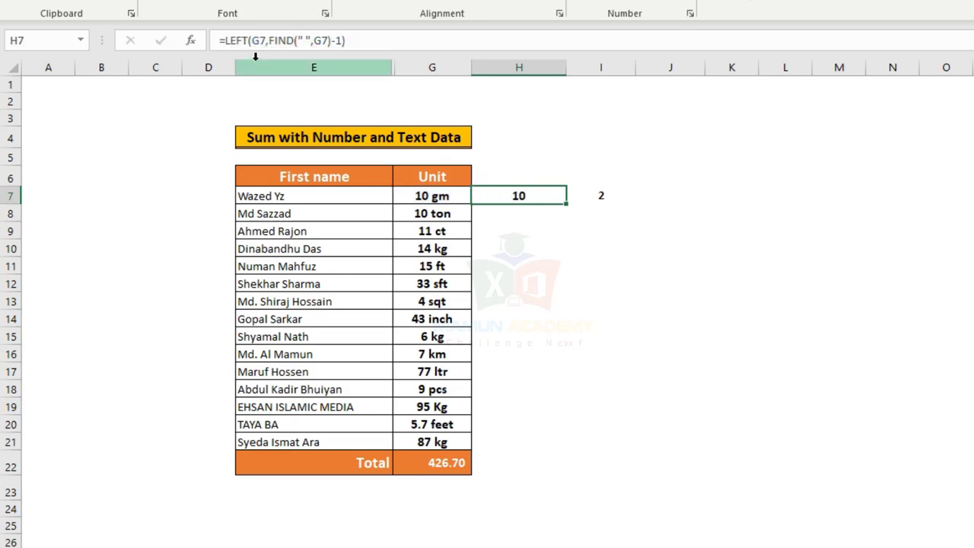
click(225, 41)
key(Escape)
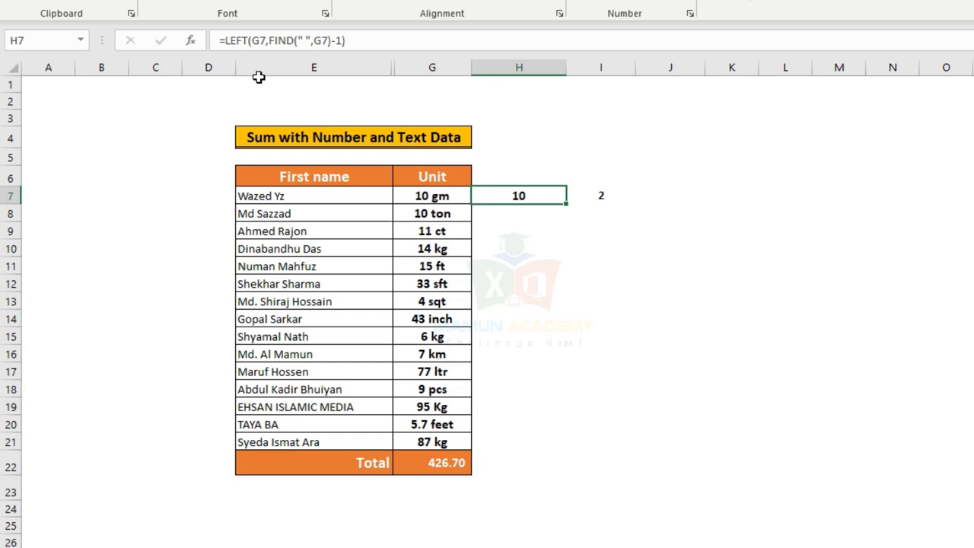
key(F2)
Step: Wrap H7's formula in VALUE, giving =VALUE(LEFT(G7,FIND(" ",G7)-1)) which returns 10
key(Home)
key(Right)
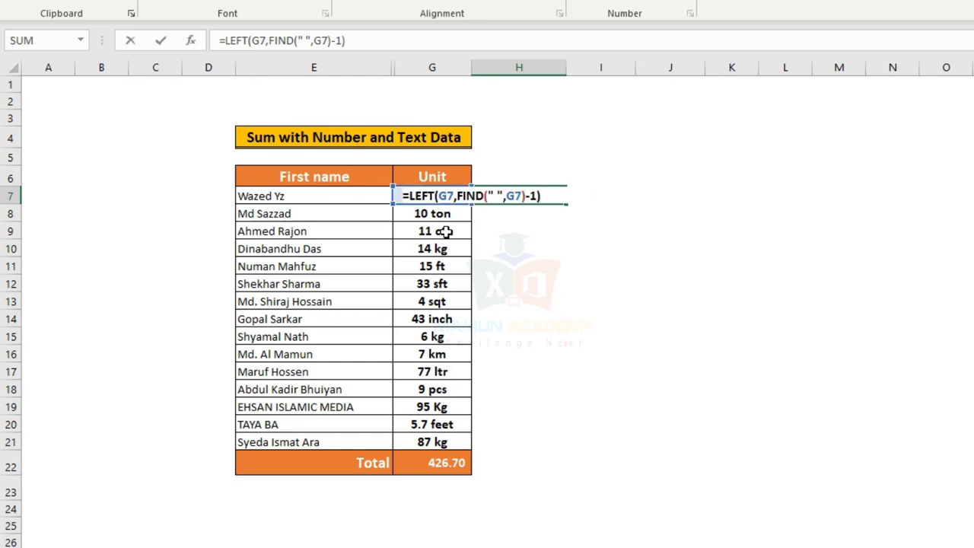
text(val)
key(Tab)
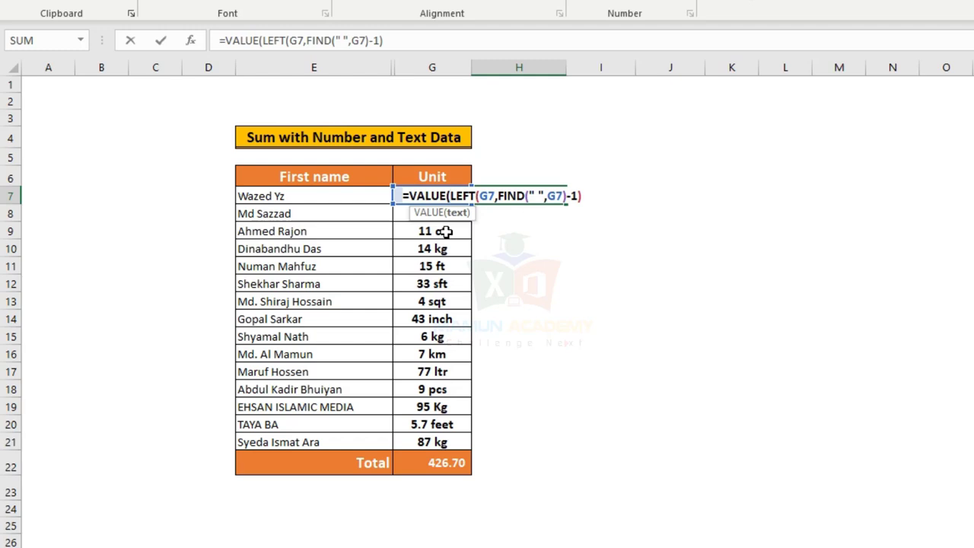
key(Return)
key(Return)
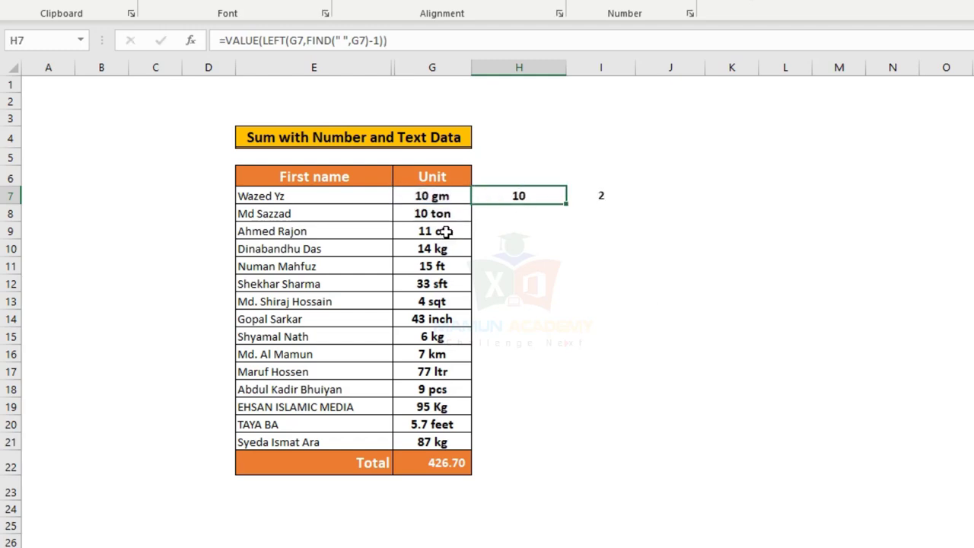
key(Left)
key(Right)
Step: Review the VALUE formula, then clear the old total from G22:H23
double_click(236, 41)
drag(320, 48, 466, 57)
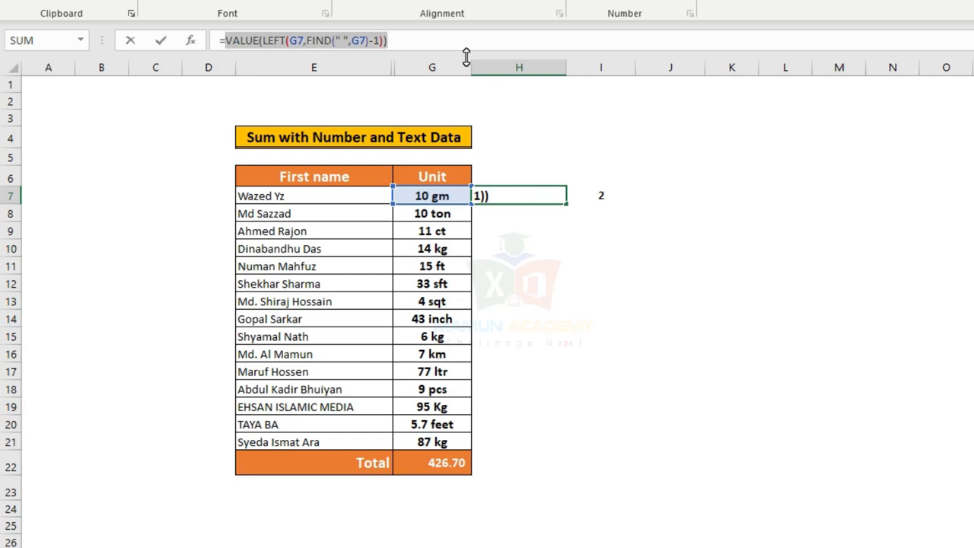
key(Escape)
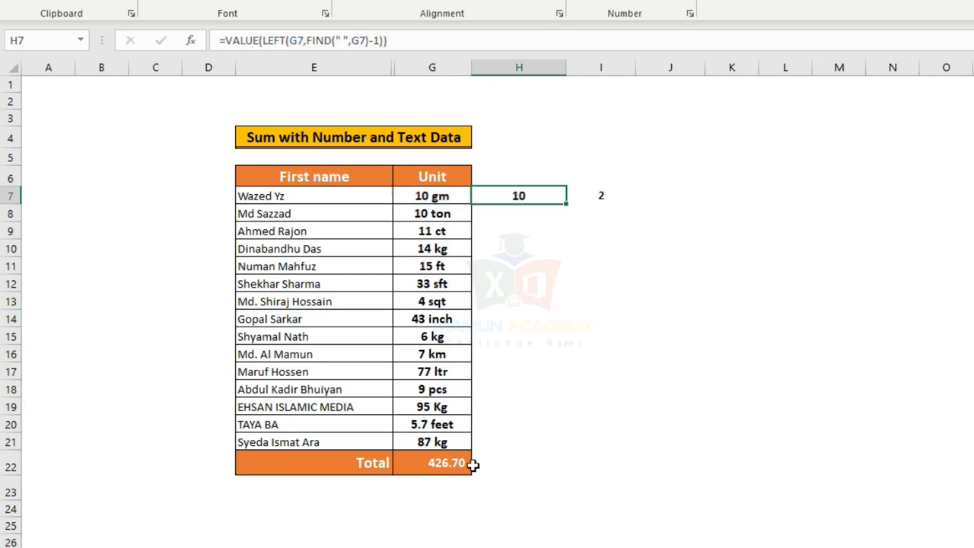
drag(476, 462, 451, 493)
key(Delete)
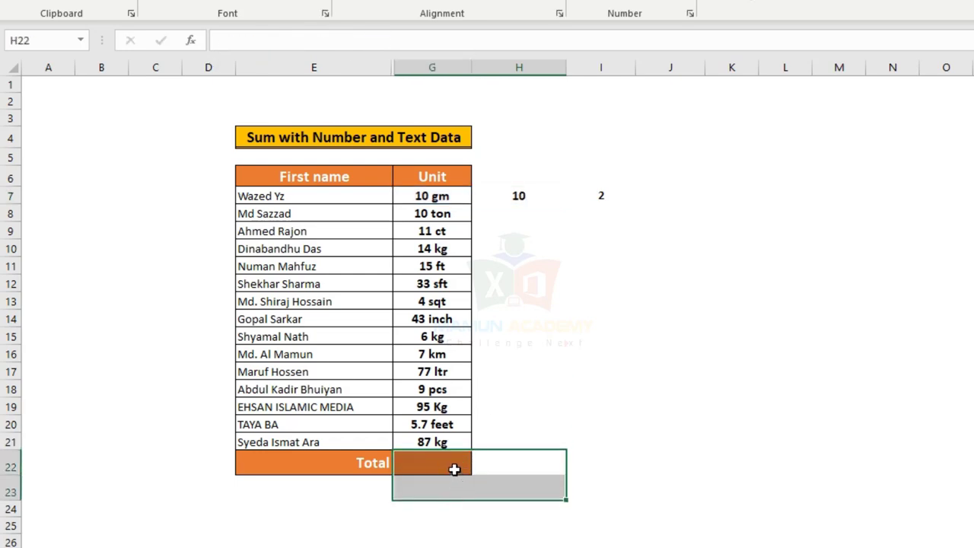
Step: Enter =VALUE(LEFT(G7:G21,FIND(" ",G7:G21)-1)) in G22, which returns #VALUE!
click(454, 464)
double_click(453, 464)
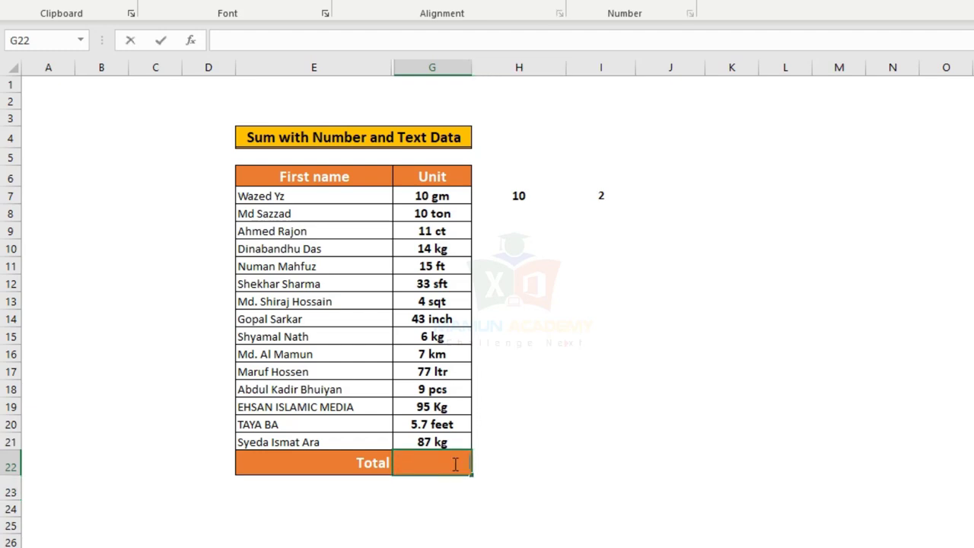
text(=)
text(VALUE(LEFT(G7,FIND(" ",G7)-1)))
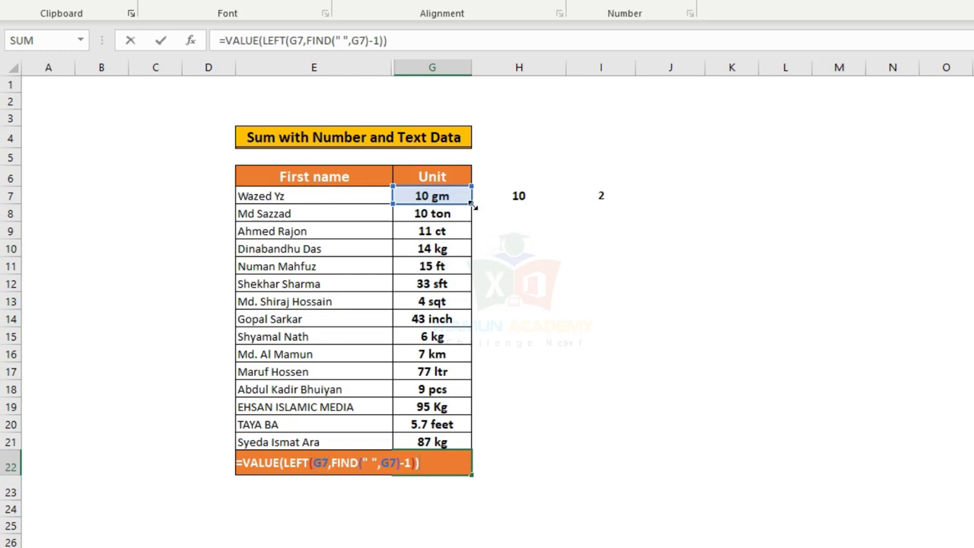
drag(471, 204, 455, 444)
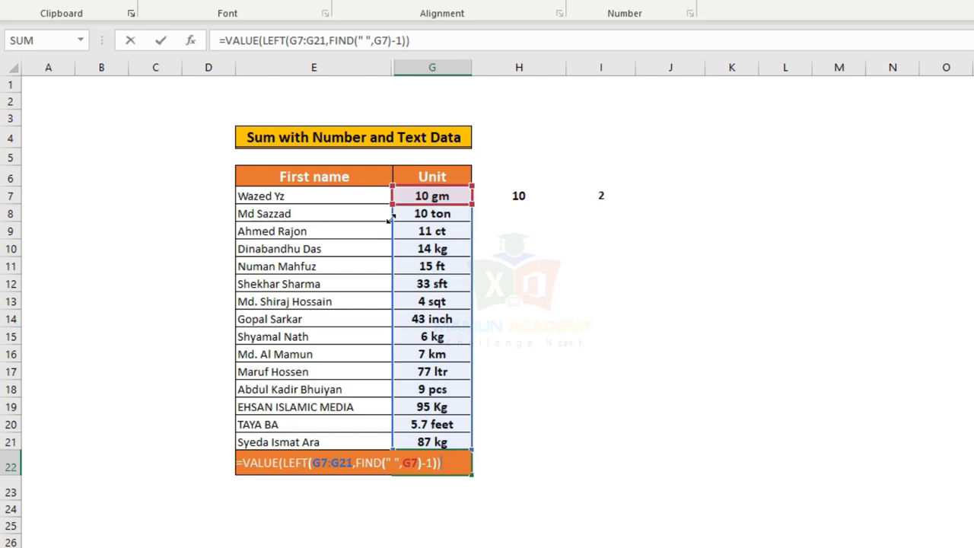
drag(391, 218, 403, 443)
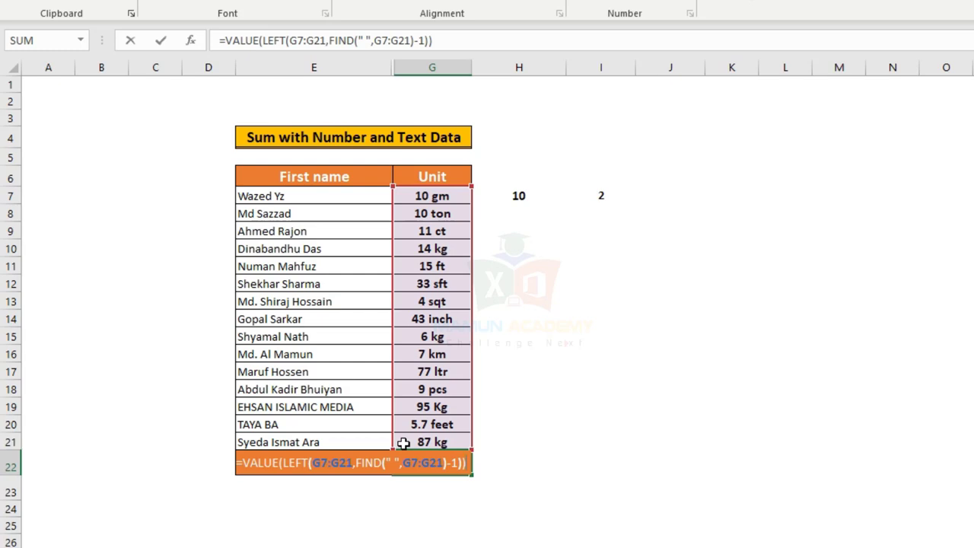
key(ctrl+Return)
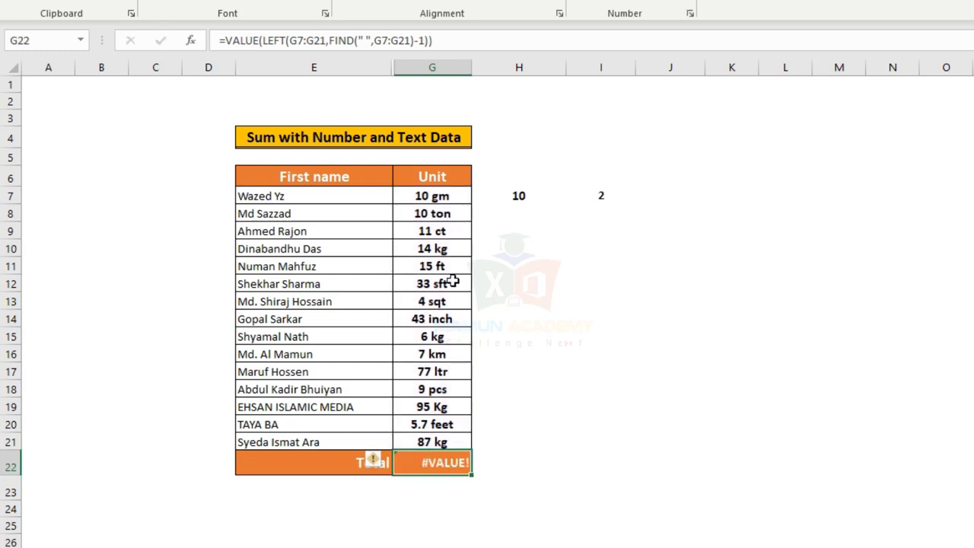
Step: Wrap G22's VALUE/LEFT/FIND formula in SUMPRODUCT so it totals 426.70
double_click(423, 467)
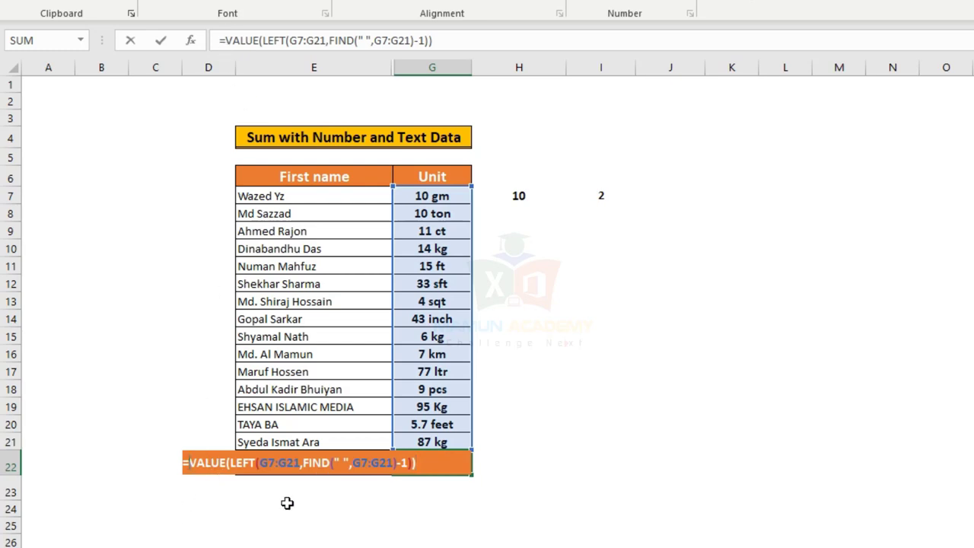
text(sum)
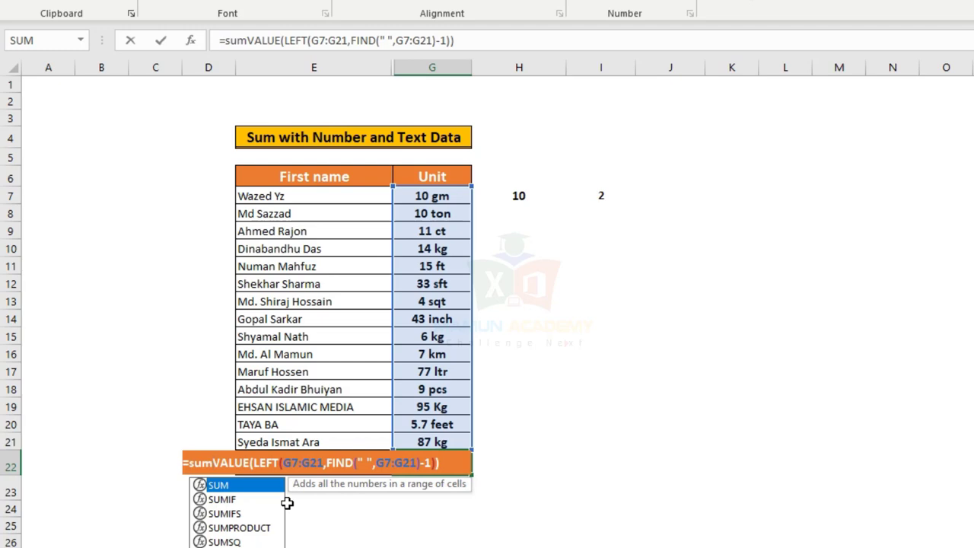
double_click(257, 529)
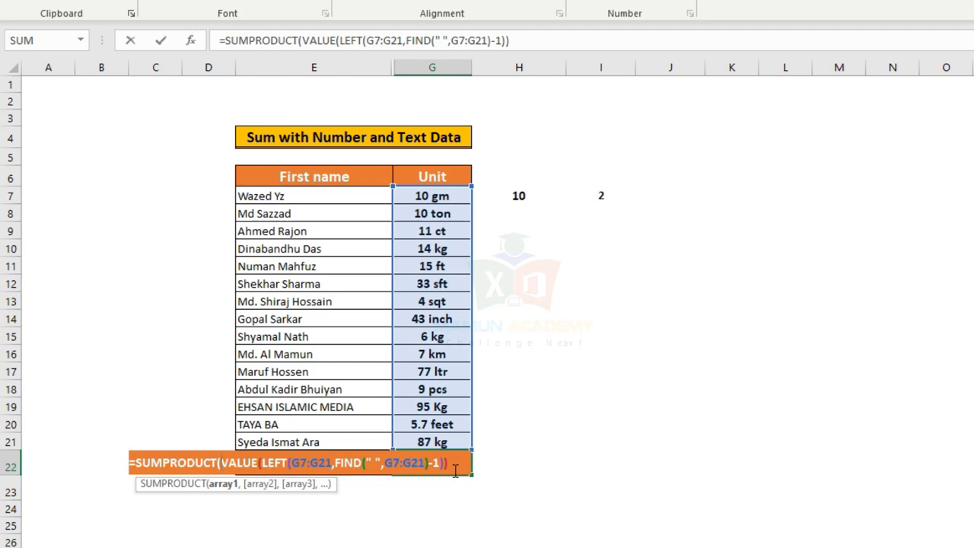
key(Return)
key(Return)
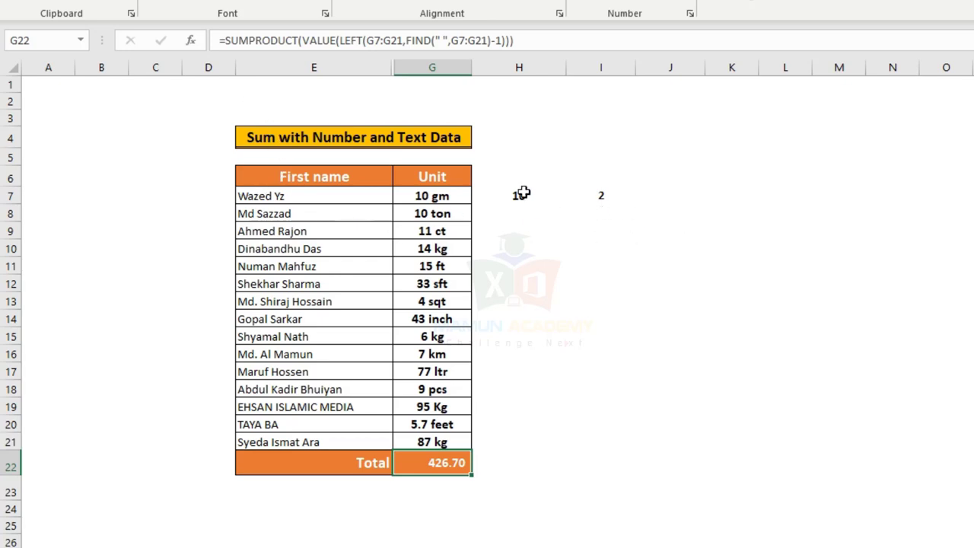
mouse_move(519, 193)
mouse_down()
mouse_move(583, 192)
mouse_move(528, 441)
mouse_up()
mouse_move(541, 201)
mouse_down()
mouse_move(597, 195)
mouse_move(538, 391)
mouse_up()
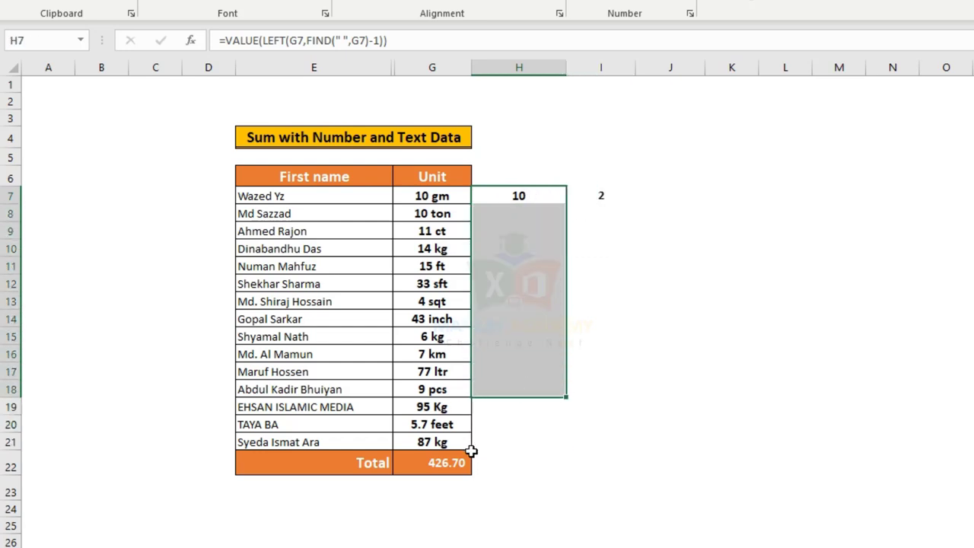
double_click(420, 461)
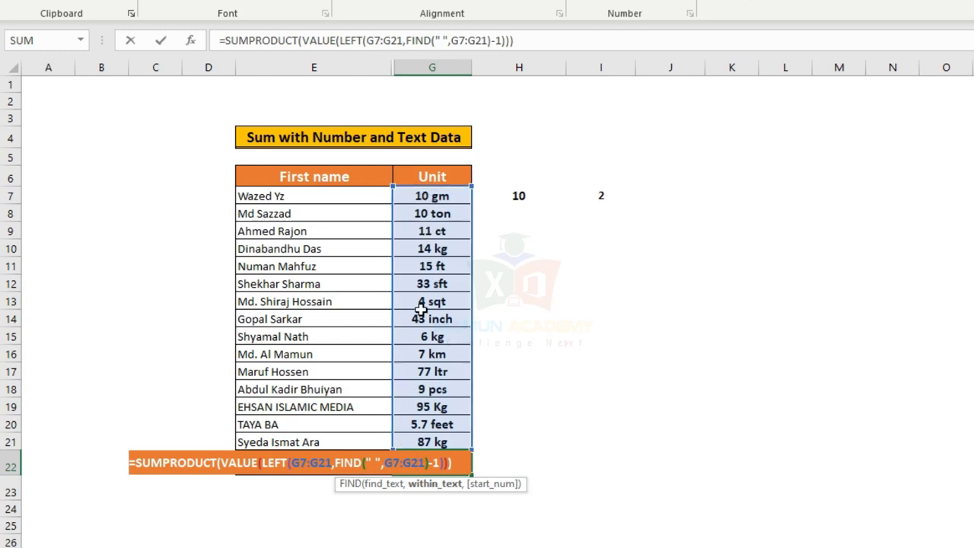
key(ctrl+Return)
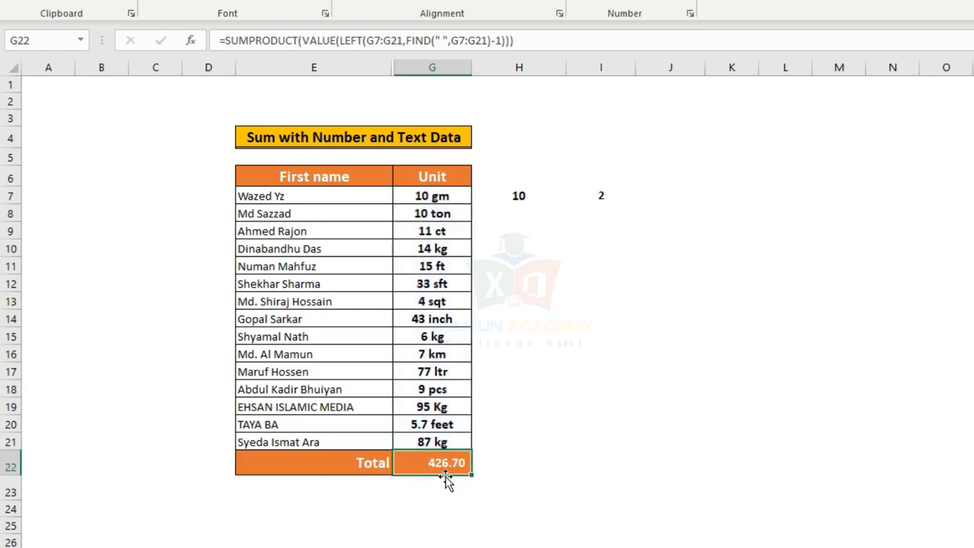
click(519, 196)
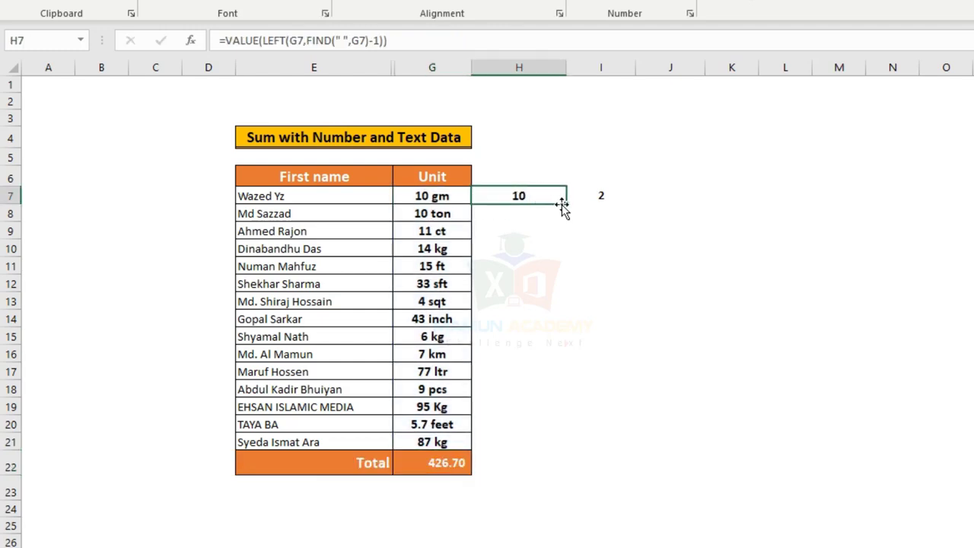
Step: Fill H7's formula down to H21 and add a decimal place to the extracted numbers
drag(565, 203, 528, 448)
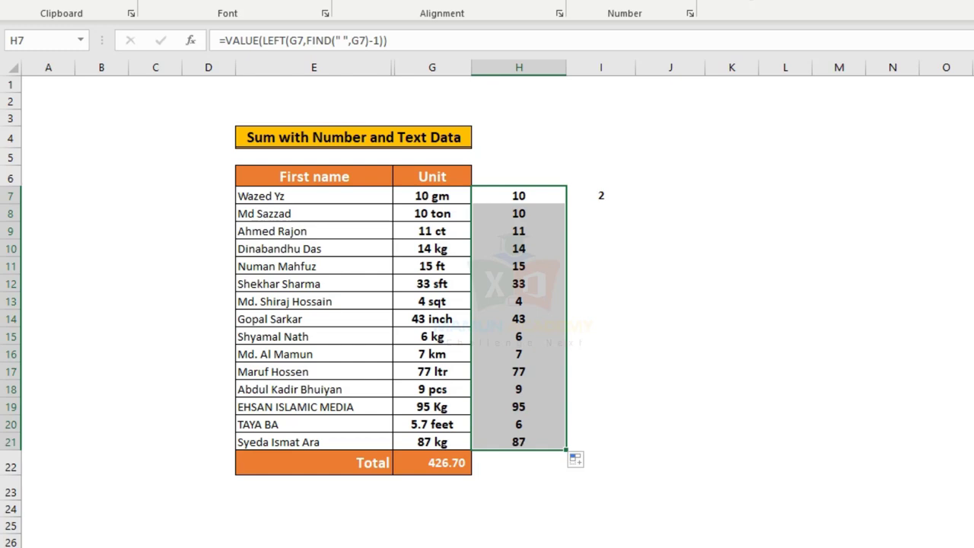
click(660, 4)
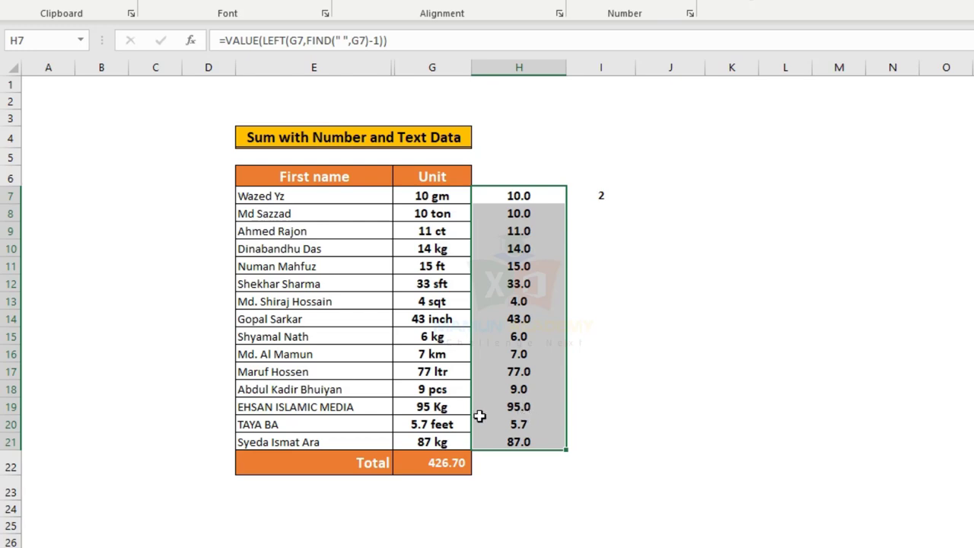